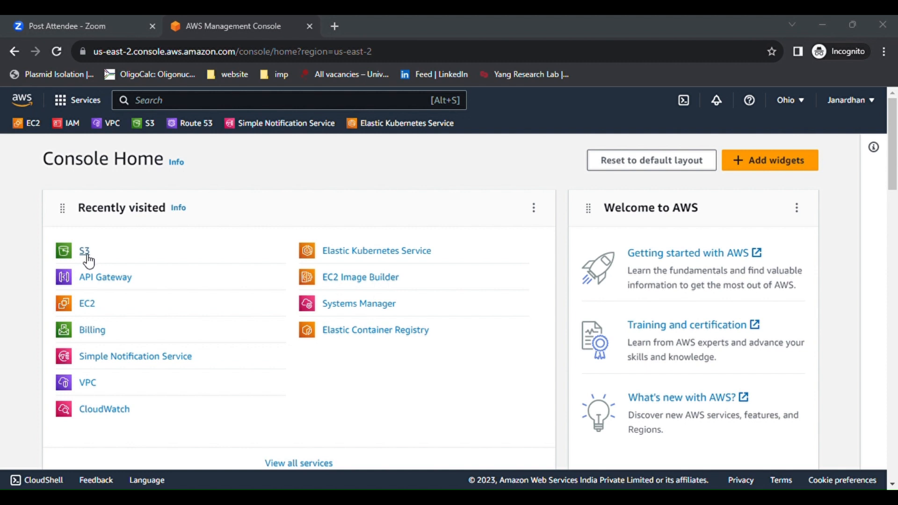
Start creating an S3 bucket and name it pkt-cloudinfra-static-website-hosting
{"action": "left_click", "coordinate": [87, 258]}
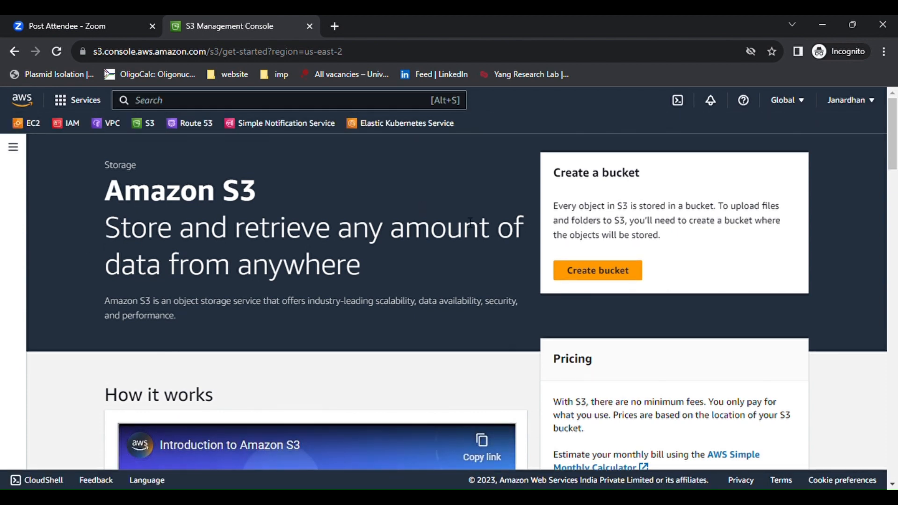
{"action": "left_click", "coordinate": [597, 272]}
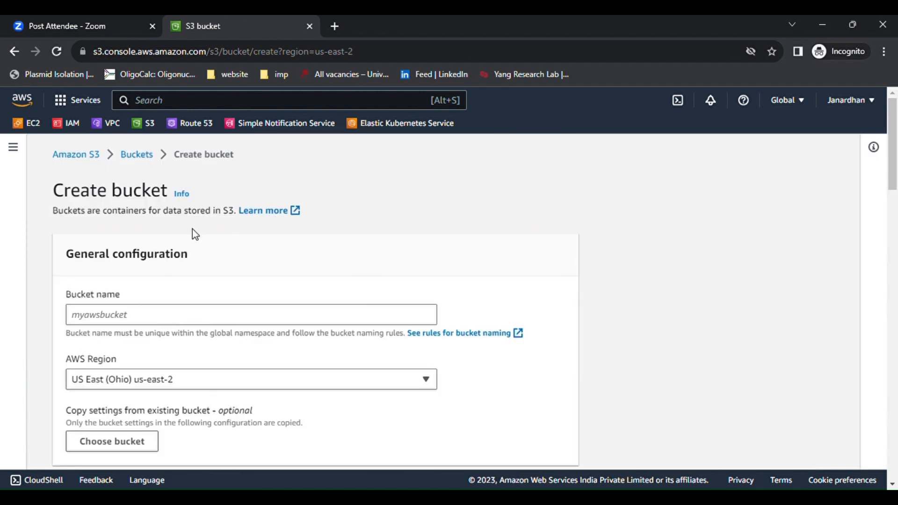
{"action": "left_click", "coordinate": [136, 320]}
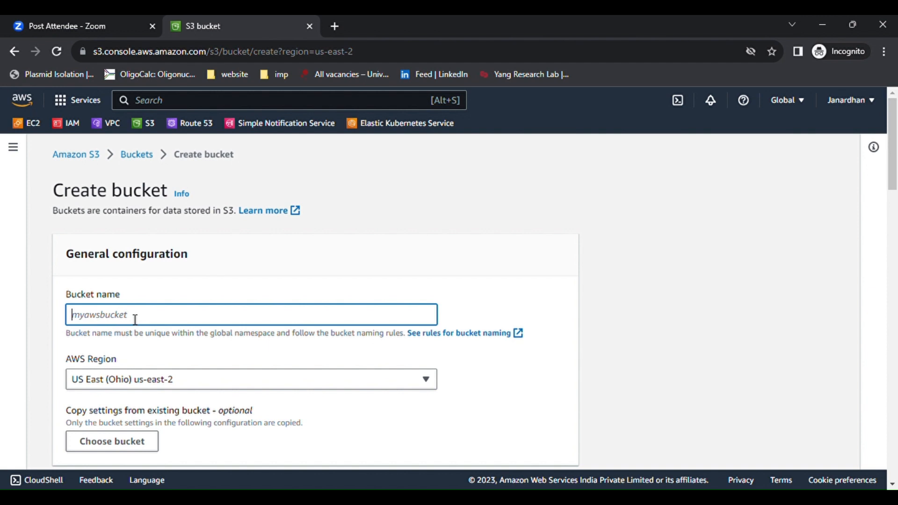
{"action": "type", "text": "pkt-cloudinfra-static-web"}
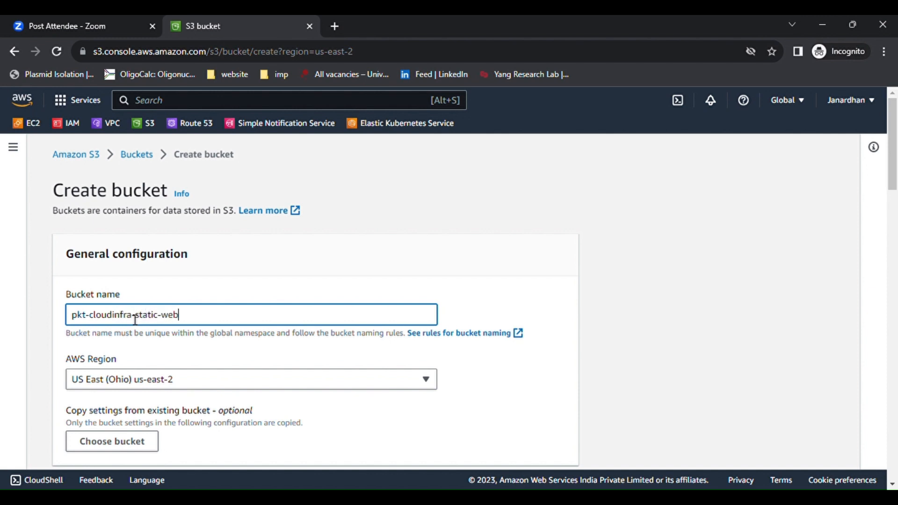
{"action": "type", "text": "site-hosting"}
{"action": "scroll", "coordinate": [178, 342], "scroll_direction": "down", "scroll_amount": 1}
{"action": "scroll", "coordinate": [178, 341], "scroll_direction": "down", "scroll_amount": 1}
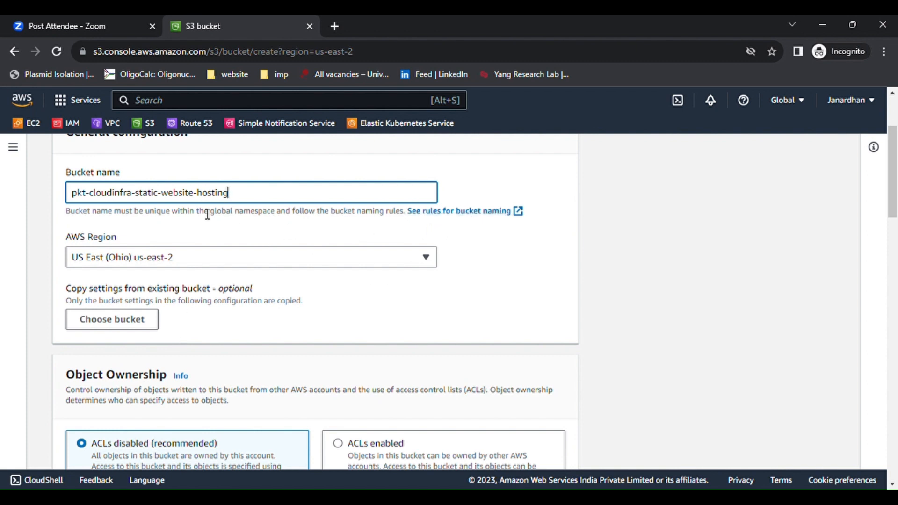
{"action": "key", "text": "ctrl+a"}
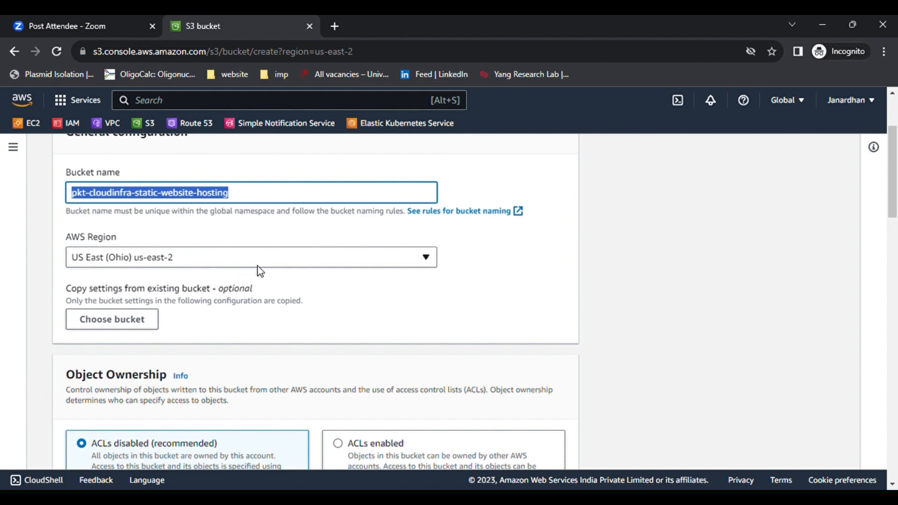
Create the bucket with the default ownership, public access, versioning and encryption settings, and dismiss the success notice
{"action": "scroll", "coordinate": [305, 275], "scroll_direction": "down", "scroll_amount": 3}
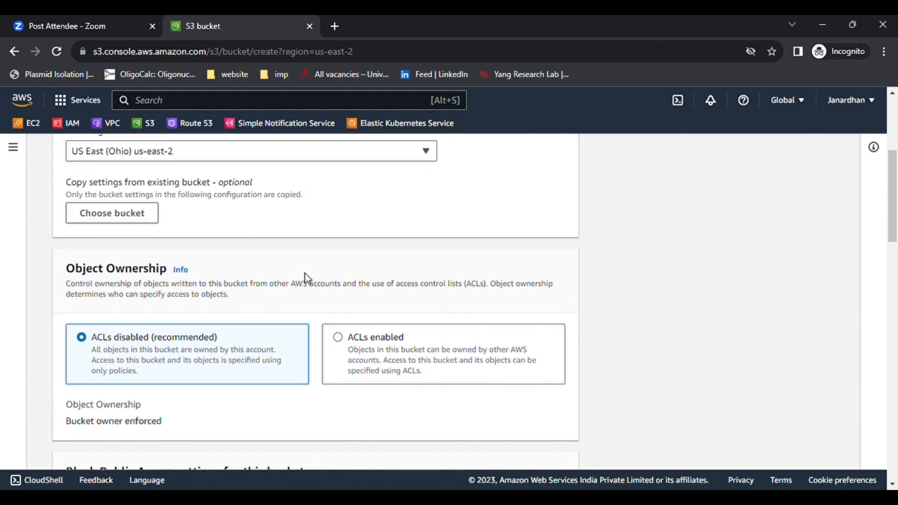
{"action": "scroll", "coordinate": [307, 279], "scroll_direction": "down", "scroll_amount": 5}
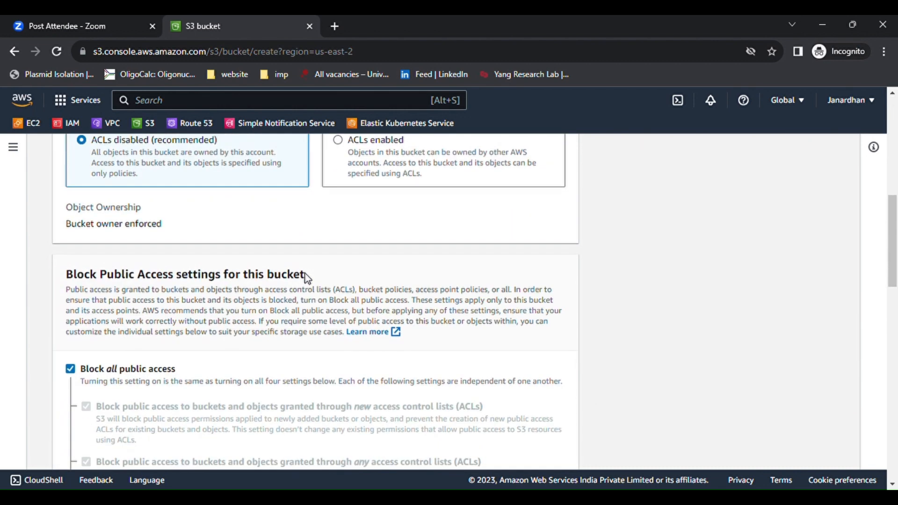
{"action": "scroll", "coordinate": [308, 279], "scroll_direction": "down", "scroll_amount": 10}
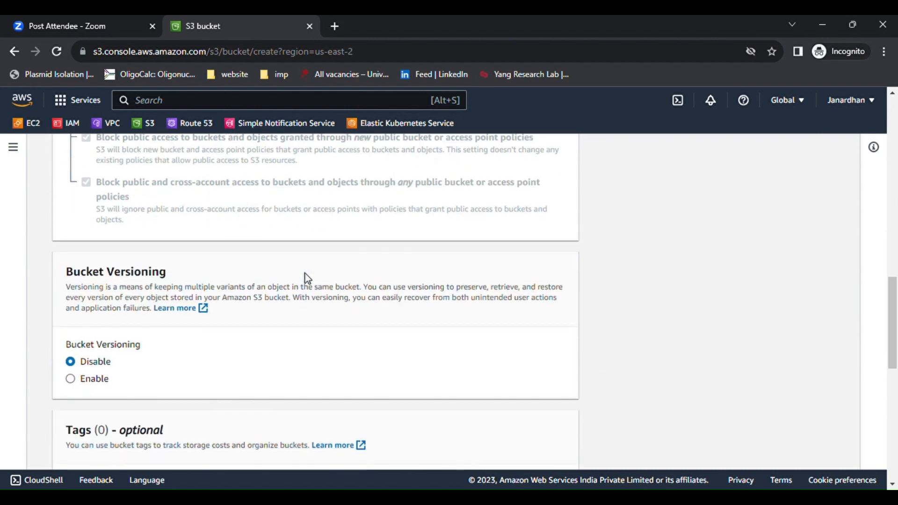
{"action": "scroll", "coordinate": [308, 279], "scroll_direction": "down", "scroll_amount": 5}
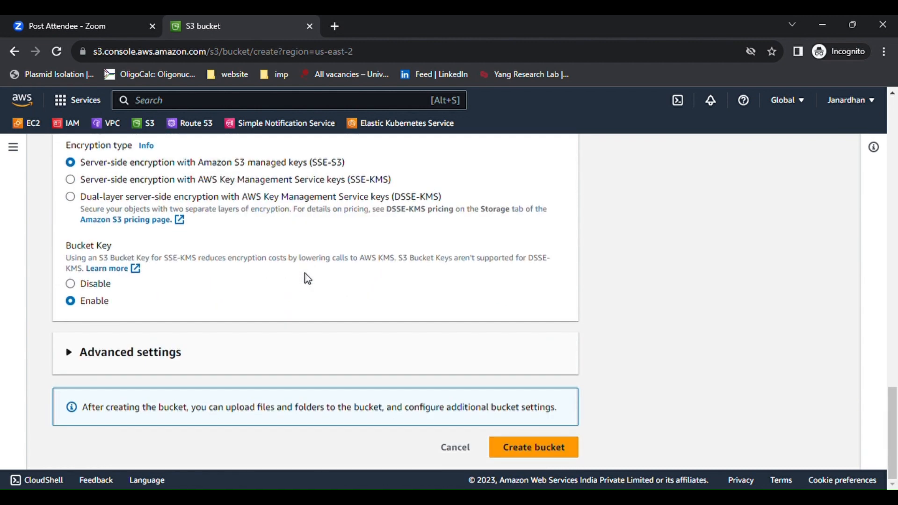
{"action": "left_click", "coordinate": [538, 444]}
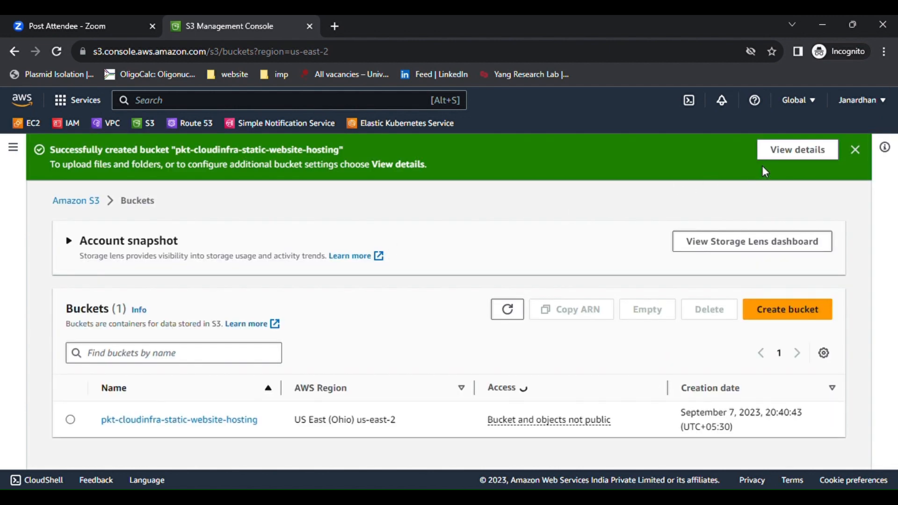
{"action": "left_click", "coordinate": [856, 150]}
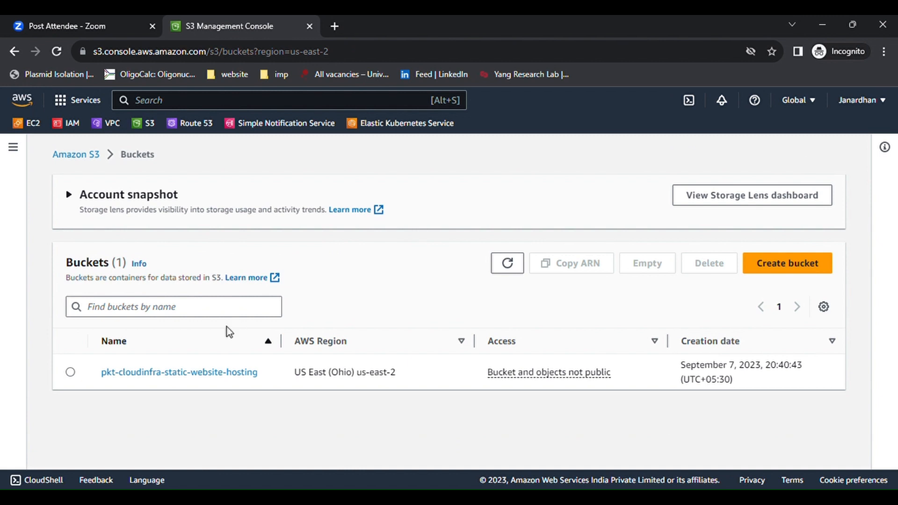
Open the pkt-cloudinfra-static-website-hosting bucket and add the "Yoga Free Website Template - Free-CSS.com" folder to a new upload
{"action": "left_click", "coordinate": [142, 374]}
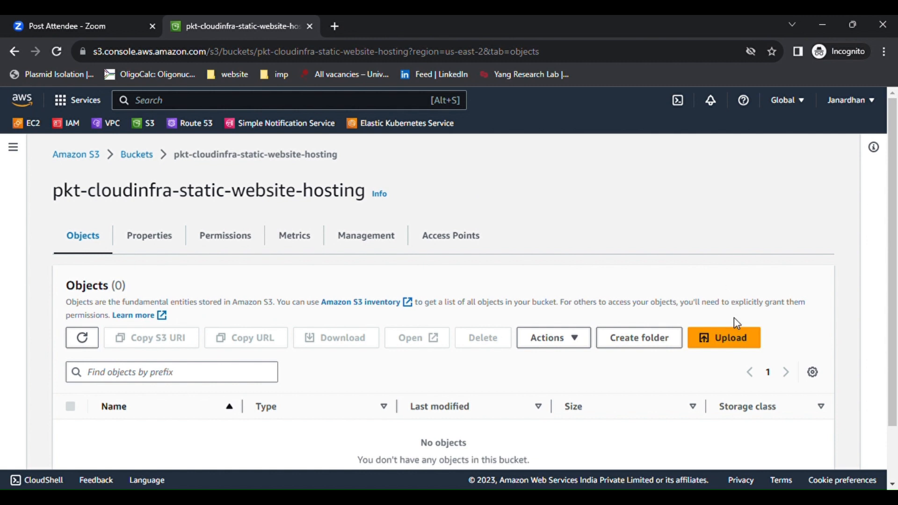
{"action": "left_click", "coordinate": [741, 342]}
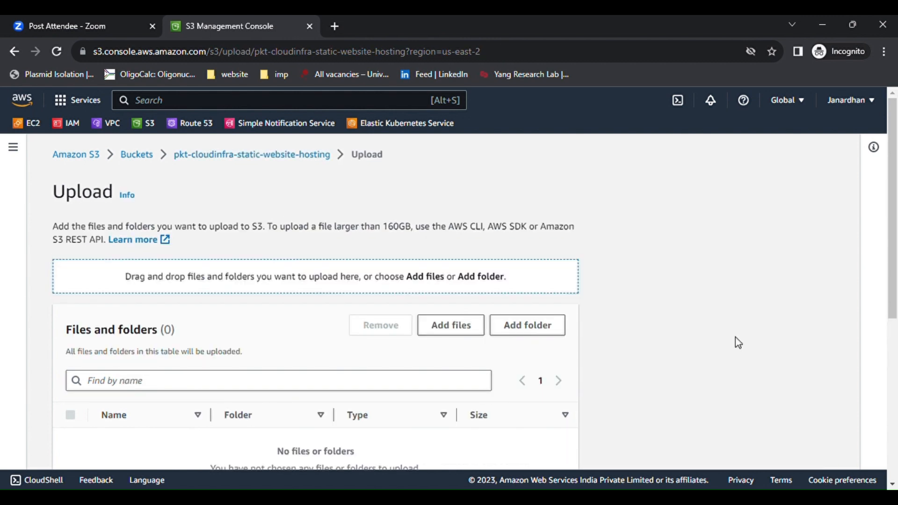
{"action": "left_click", "coordinate": [515, 333]}
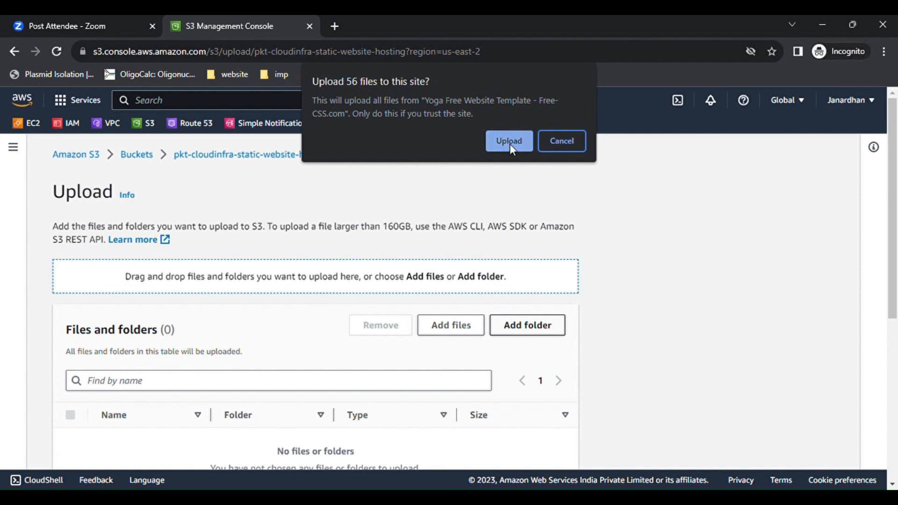
{"action": "left_click", "coordinate": [510, 144]}
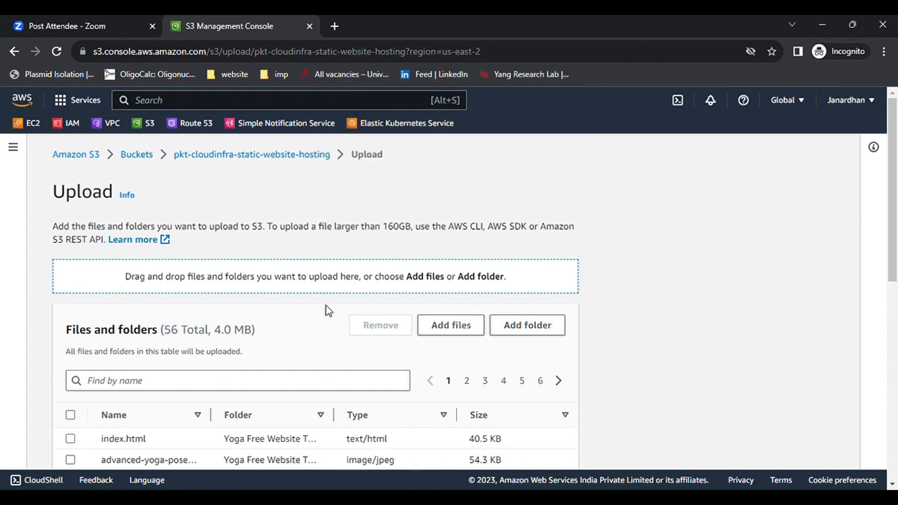
Start uploading the added website template files to the bucket with the default permissions and properties
{"action": "scroll", "coordinate": [329, 311], "scroll_direction": "down", "scroll_amount": 5}
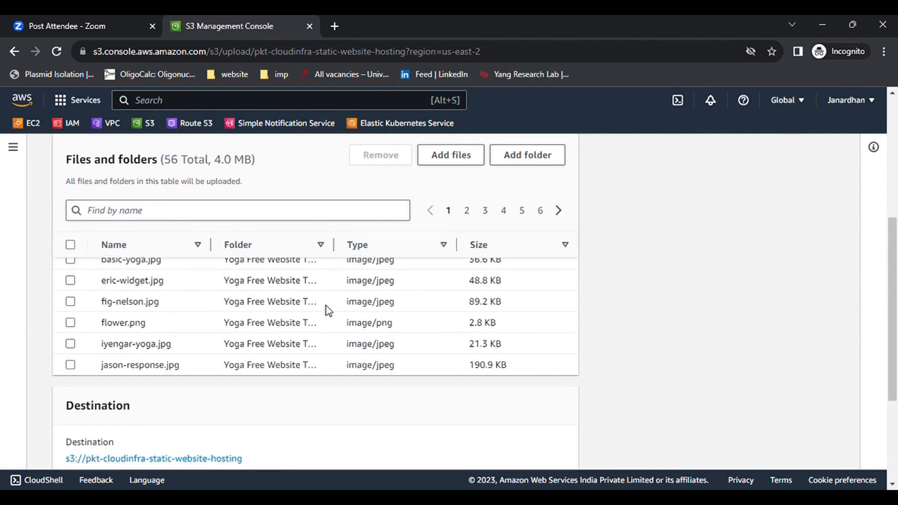
{"action": "scroll", "coordinate": [329, 311], "scroll_direction": "down", "scroll_amount": 4}
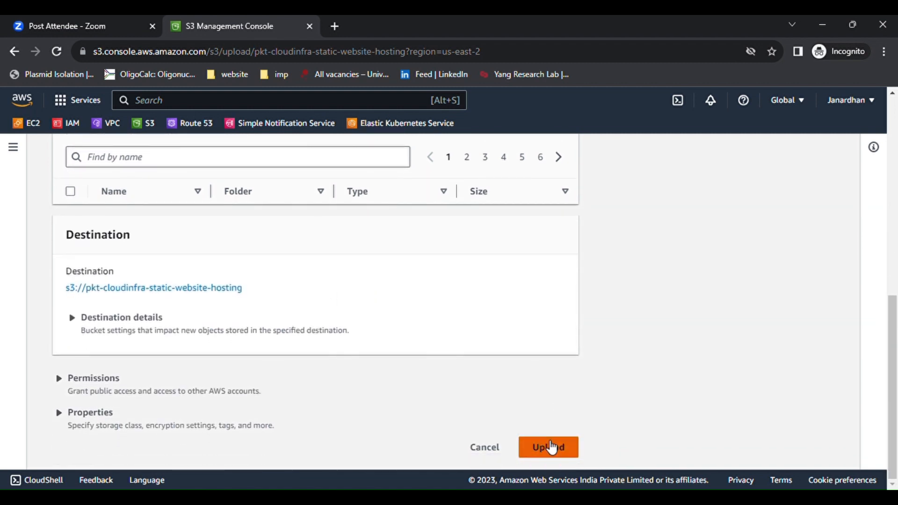
{"action": "left_click", "coordinate": [523, 439]}
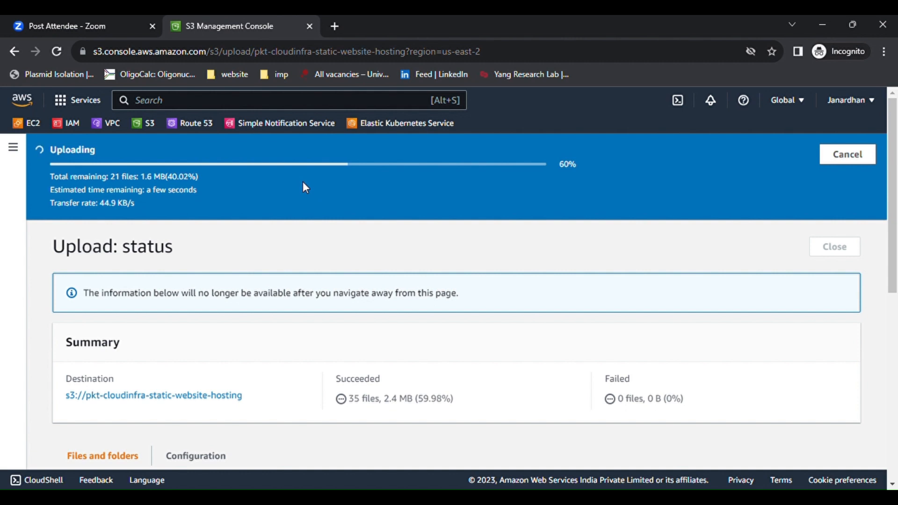
Examine the upload's configuration, including access control list and storage class, and check the upload summary
{"action": "scroll", "coordinate": [337, 363], "scroll_direction": "down", "scroll_amount": 2}
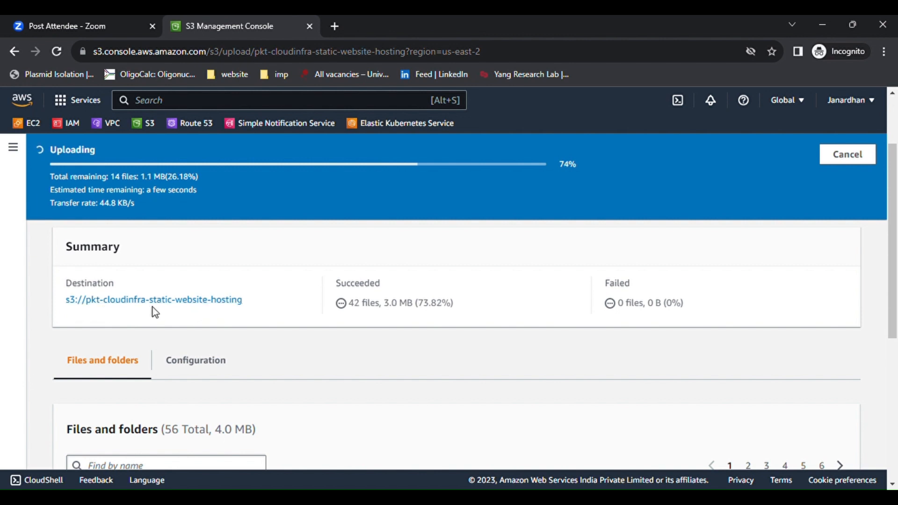
{"action": "scroll", "coordinate": [213, 354], "scroll_direction": "down", "scroll_amount": 2}
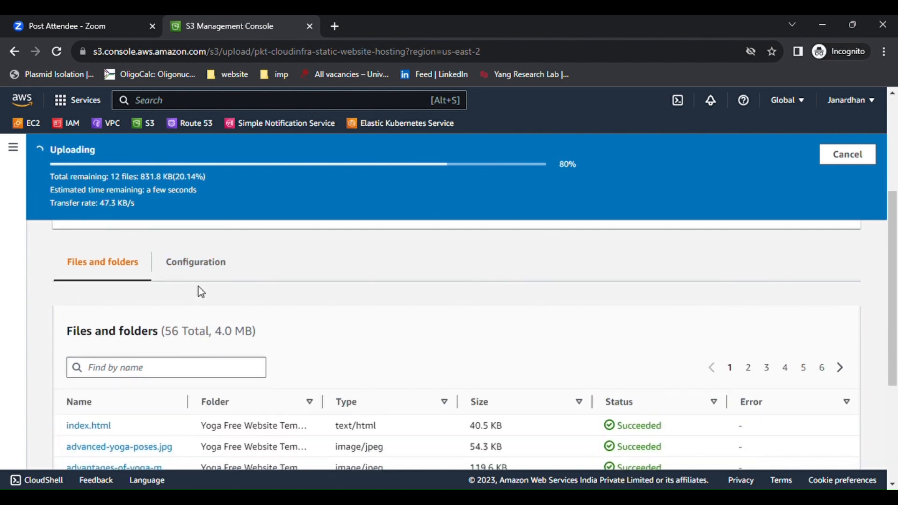
{"action": "left_click", "coordinate": [202, 277]}
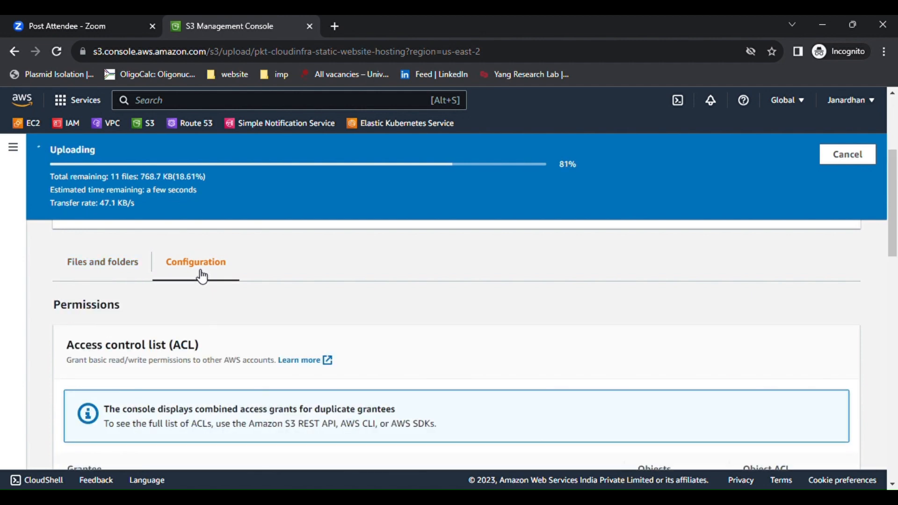
{"action": "scroll", "coordinate": [219, 364], "scroll_direction": "down", "scroll_amount": 5}
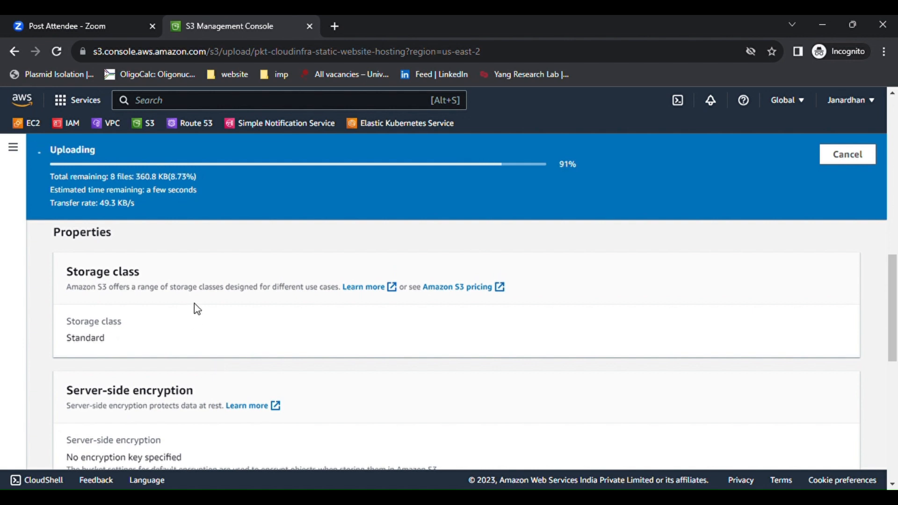
{"action": "scroll", "coordinate": [197, 309], "scroll_direction": "up", "scroll_amount": 2}
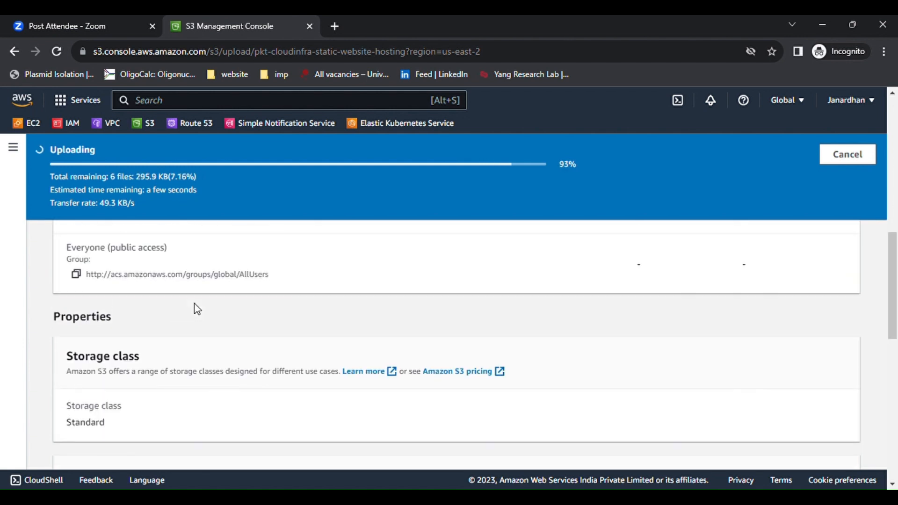
{"action": "scroll", "coordinate": [198, 309], "scroll_direction": "up", "scroll_amount": 2}
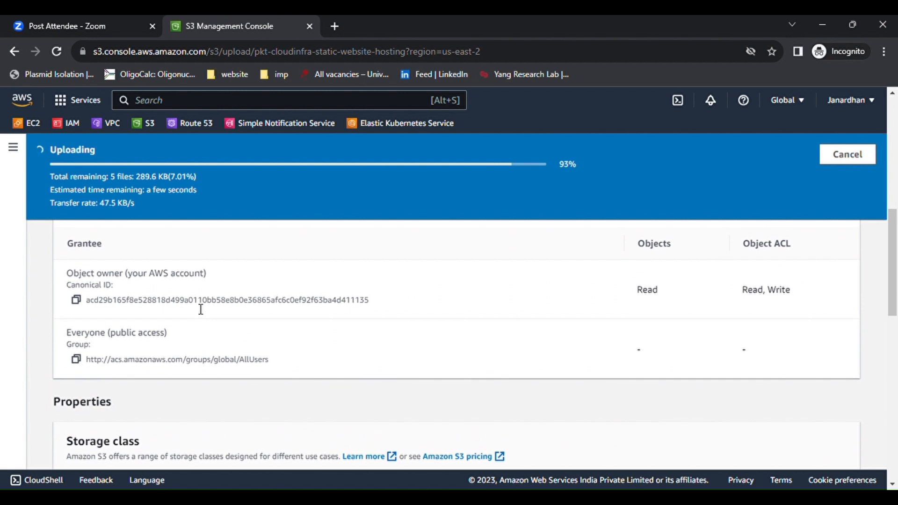
{"action": "scroll", "coordinate": [198, 308], "scroll_direction": "up", "scroll_amount": 3}
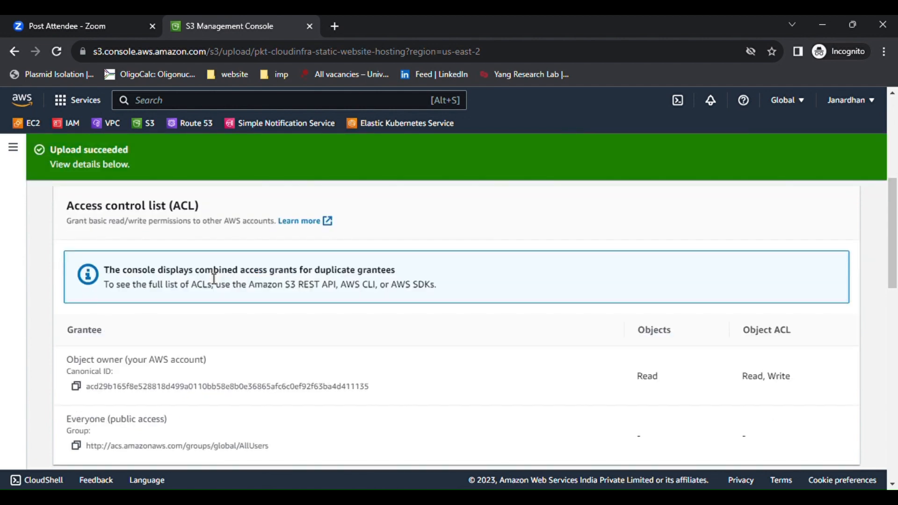
{"action": "scroll", "coordinate": [214, 279], "scroll_direction": "up", "scroll_amount": 5}
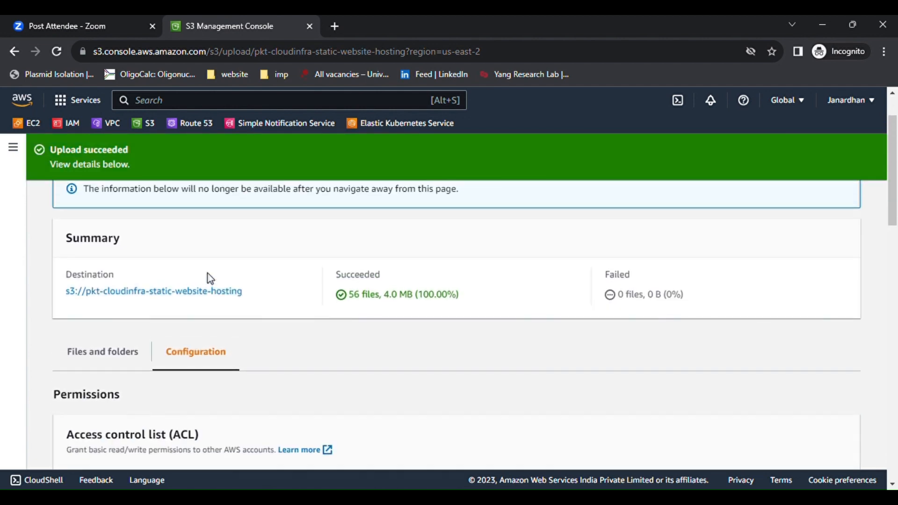
{"action": "scroll", "coordinate": [213, 255], "scroll_direction": "up", "scroll_amount": 2}
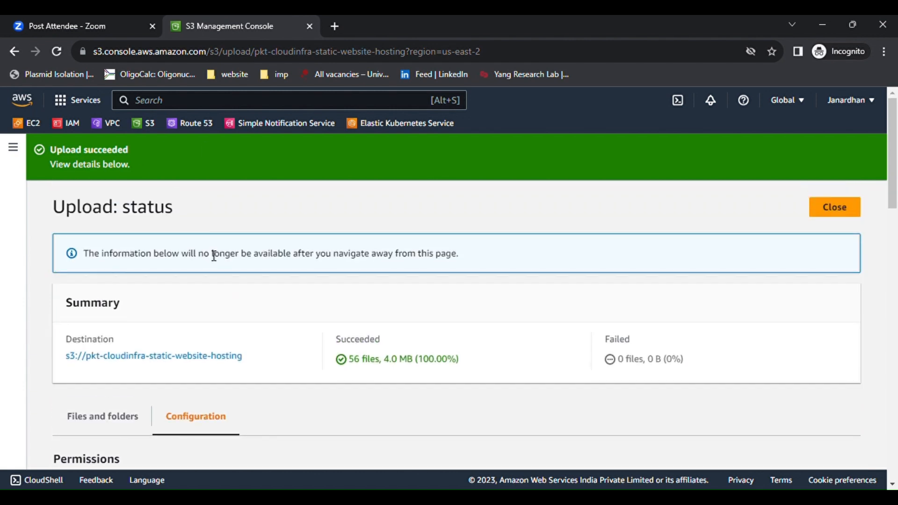
{"action": "scroll", "coordinate": [214, 256], "scroll_direction": "down", "scroll_amount": 1}
{"action": "scroll", "coordinate": [214, 256], "scroll_direction": "up", "scroll_amount": 1}
Review the status of the uploaded files and folders, and close the upload status page
{"action": "left_click", "coordinate": [122, 424]}
{"action": "scroll", "coordinate": [266, 355], "scroll_direction": "down", "scroll_amount": 5}
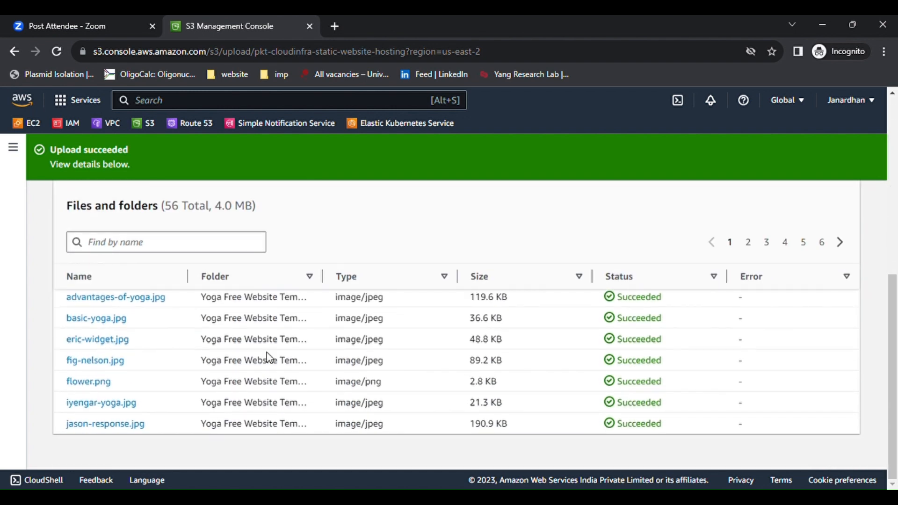
{"action": "scroll", "coordinate": [269, 355], "scroll_direction": "up", "scroll_amount": 3}
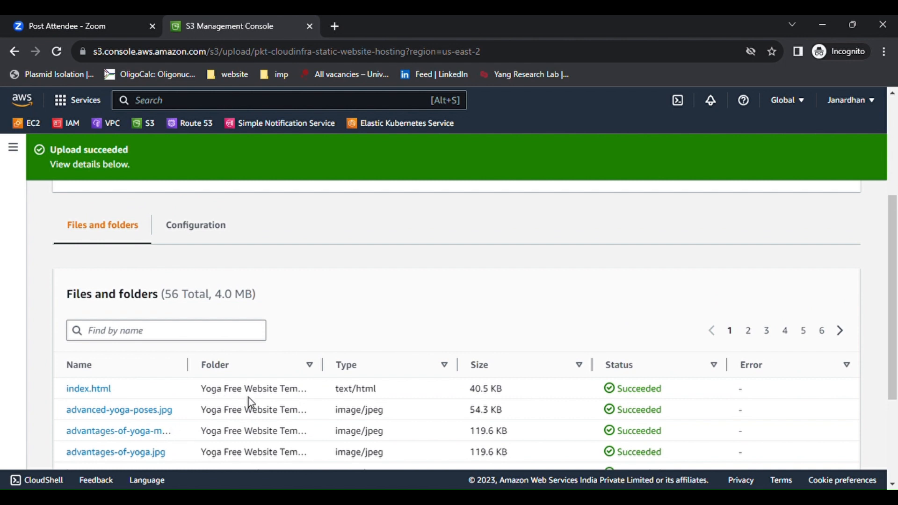
{"action": "scroll", "coordinate": [249, 400], "scroll_direction": "down", "scroll_amount": 2}
{"action": "scroll", "coordinate": [248, 400], "scroll_direction": "up", "scroll_amount": 2}
{"action": "scroll", "coordinate": [255, 403], "scroll_direction": "up", "scroll_amount": 1}
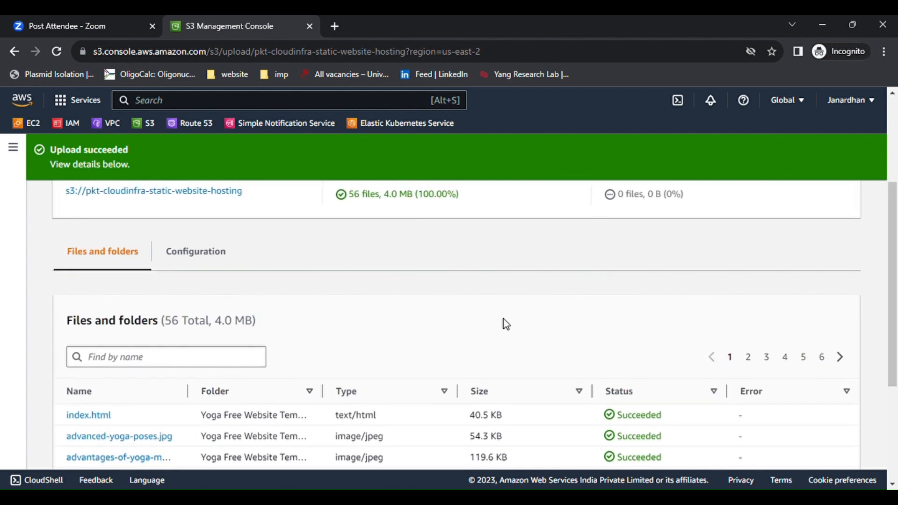
{"action": "scroll", "coordinate": [719, 283], "scroll_direction": "up", "scroll_amount": 4}
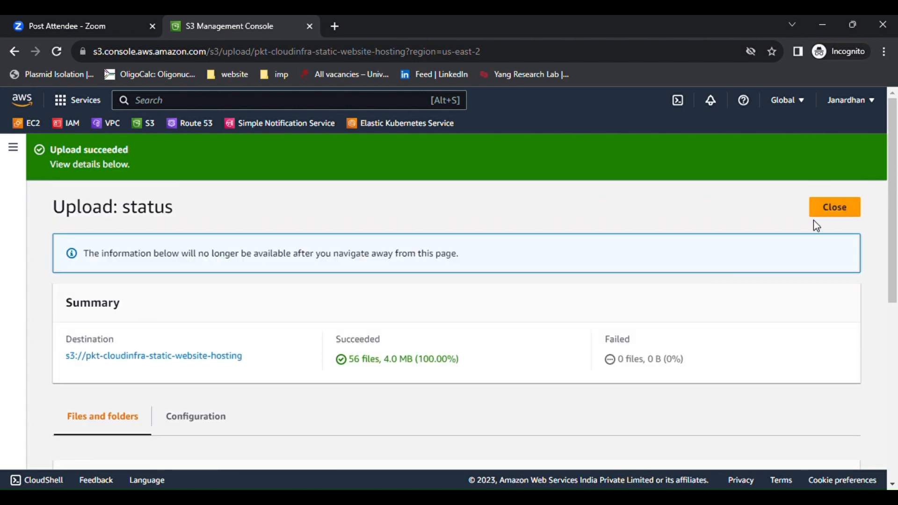
{"action": "left_click", "coordinate": [826, 218]}
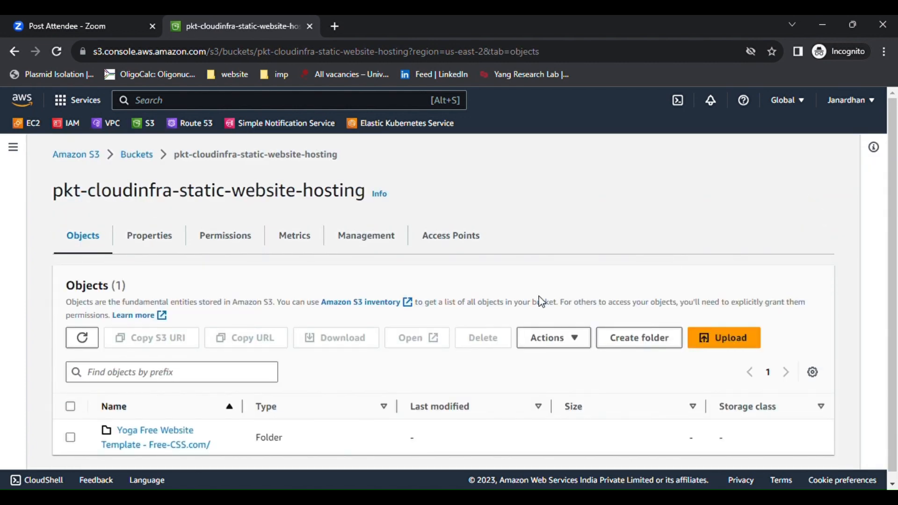
Open the yoga folder inside the "Yoga Free Website Template - Free-CSS.com" folder down to its index.html file
{"action": "left_click", "coordinate": [118, 441]}
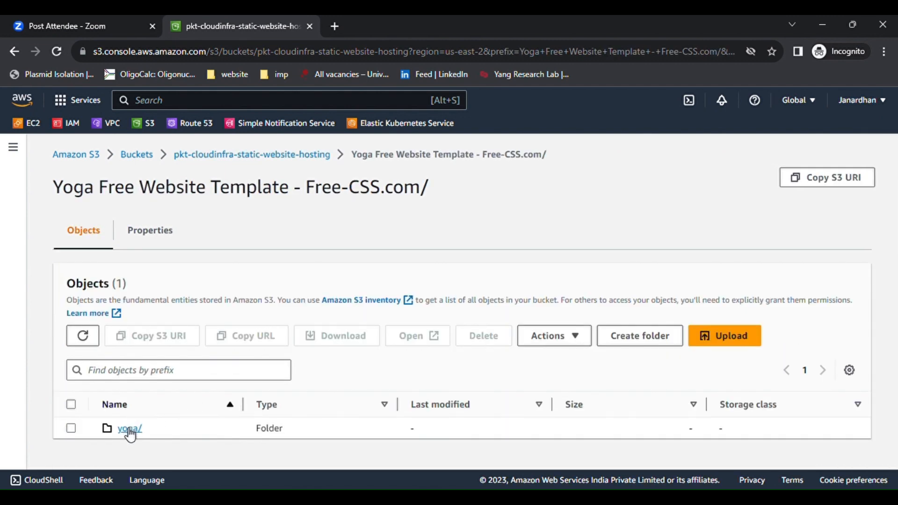
{"action": "left_click", "coordinate": [129, 430]}
{"action": "scroll", "coordinate": [131, 434], "scroll_direction": "down", "scroll_amount": 2}
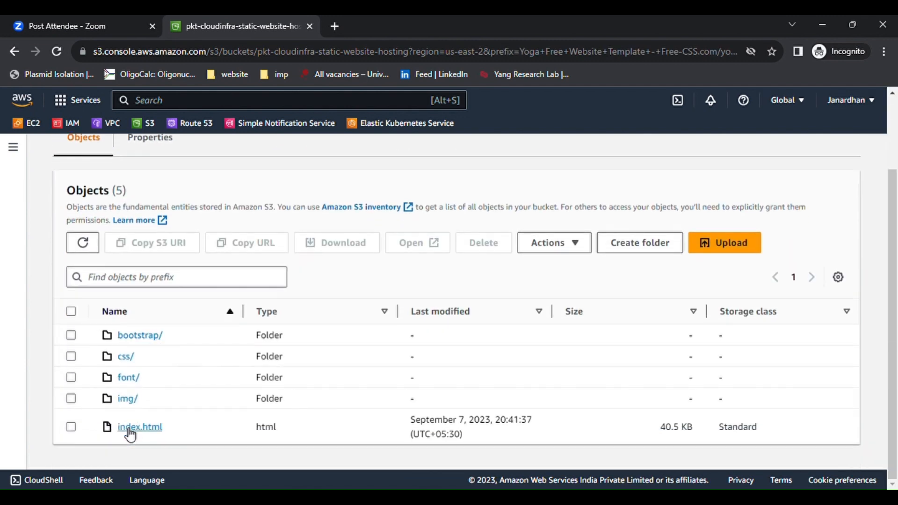
Copy the object URL from the index.html object's details and load it in a new browser tab
{"action": "left_click", "coordinate": [137, 429]}
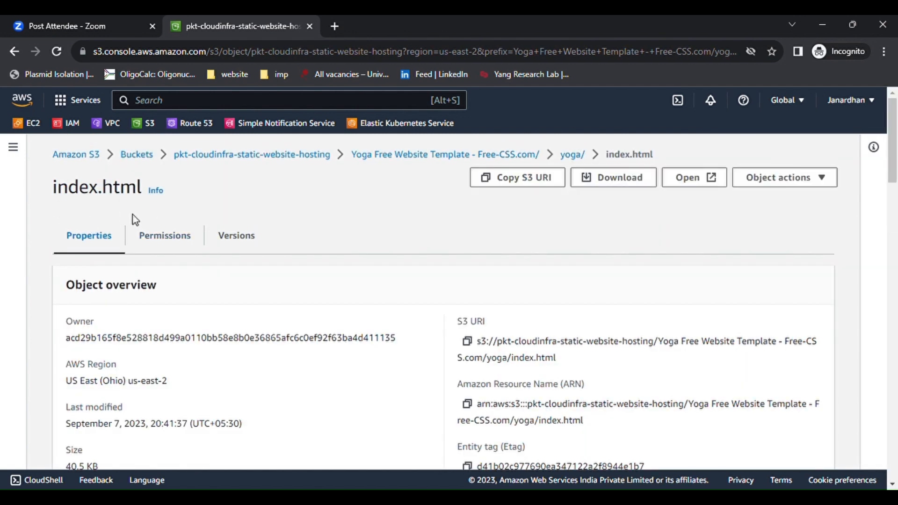
{"action": "scroll", "coordinate": [169, 226], "scroll_direction": "down", "scroll_amount": 3}
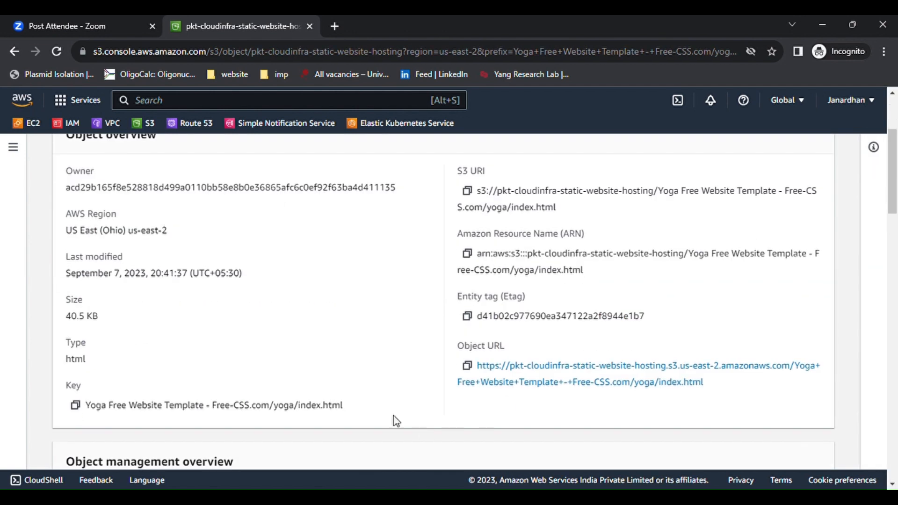
{"action": "left_click", "coordinate": [468, 367]}
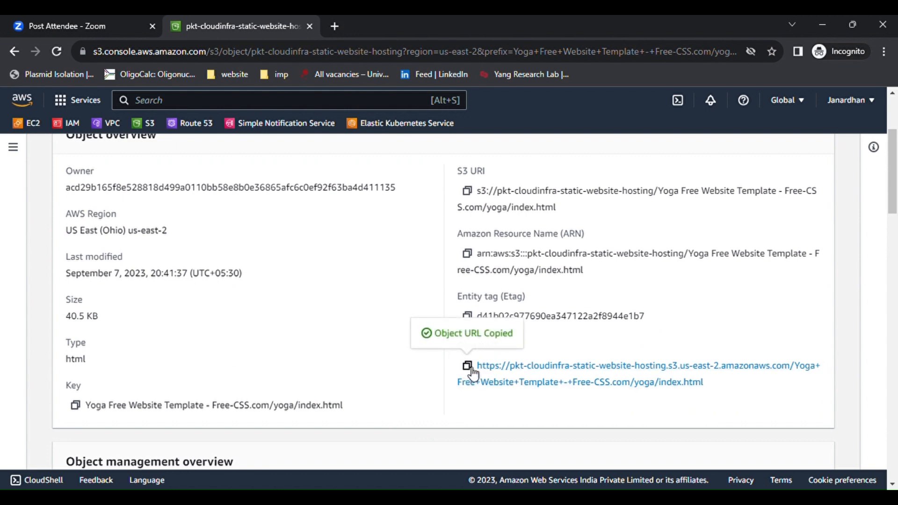
{"action": "left_click", "coordinate": [335, 26]}
{"action": "key", "text": "ctrl+v"}
{"action": "key", "text": "Return"}
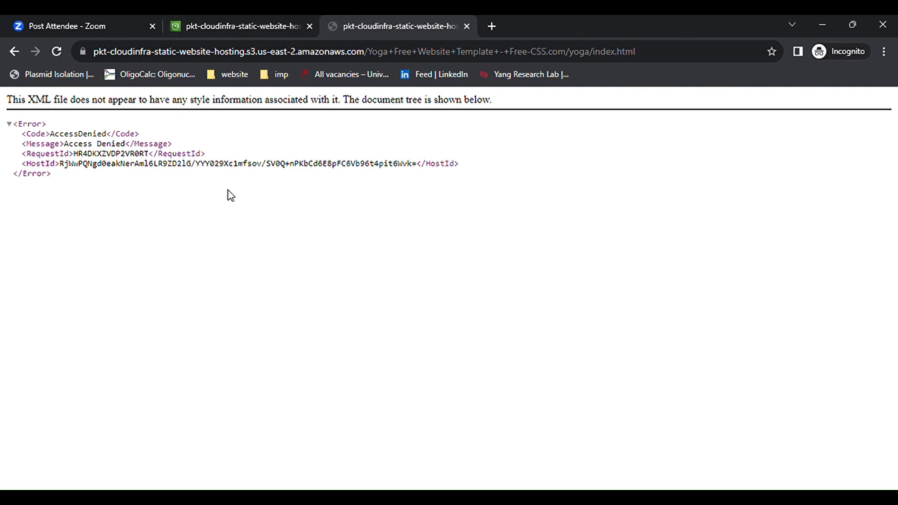
Return to the pkt-cloudinfra-static-website-hosting bucket and open its static website hosting settings for editing
{"action": "left_click", "coordinate": [266, 27]}
{"action": "scroll", "coordinate": [316, 277], "scroll_direction": "up", "scroll_amount": 4}
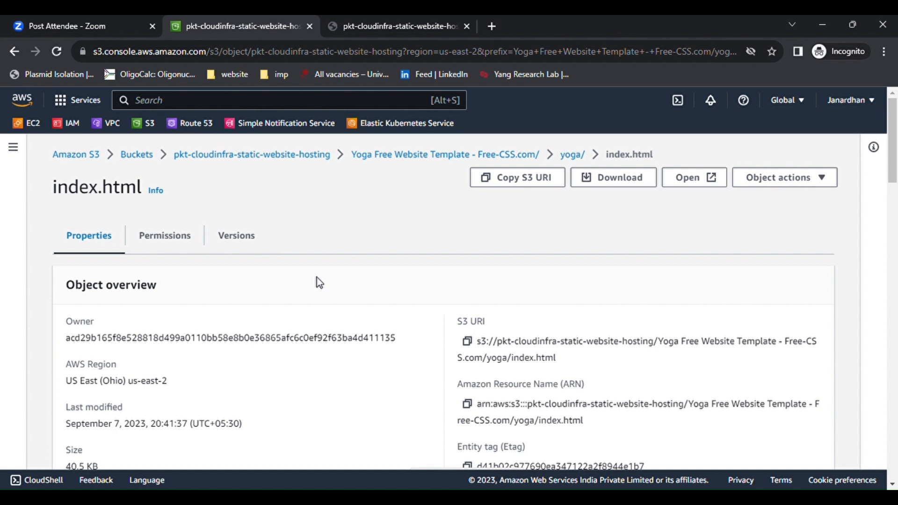
{"action": "left_click", "coordinate": [209, 159]}
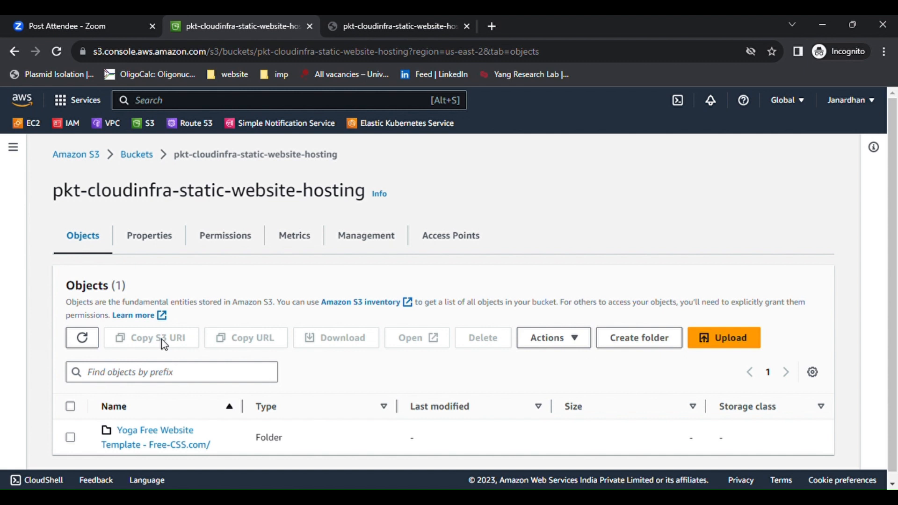
{"action": "left_click", "coordinate": [71, 438]}
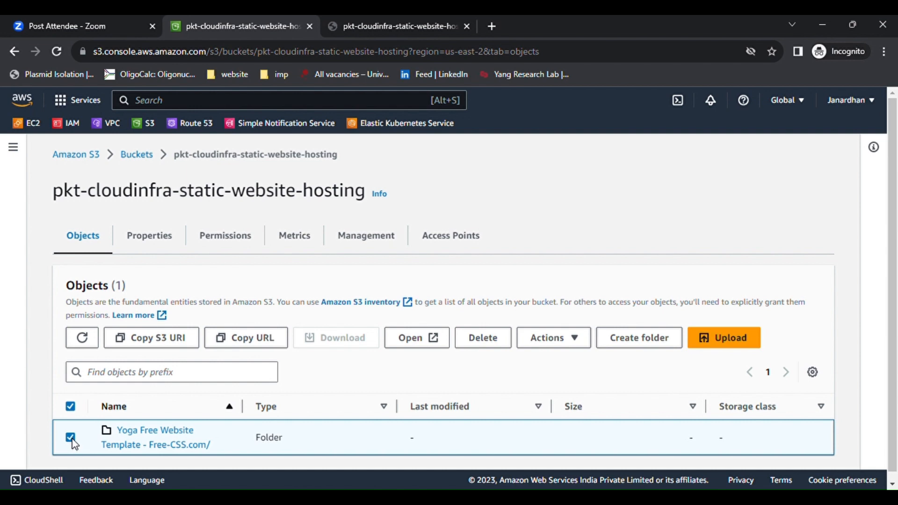
{"action": "left_click", "coordinate": [149, 247]}
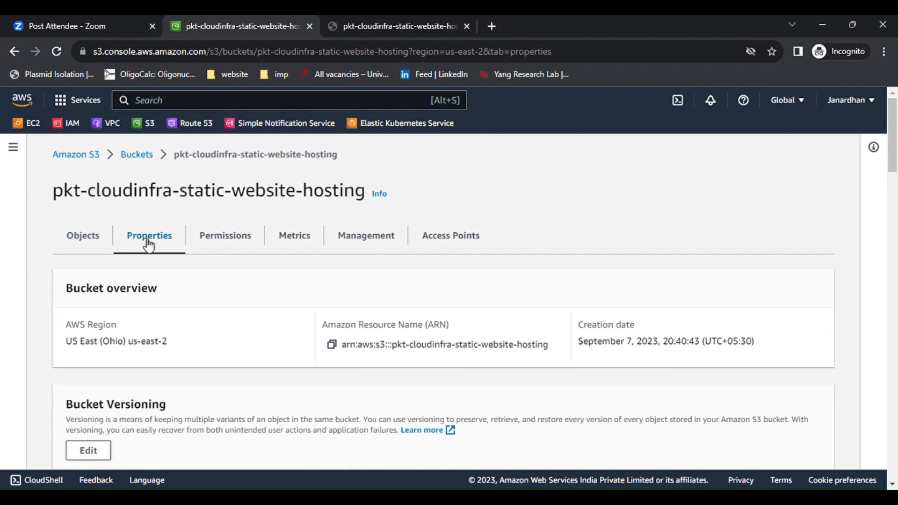
{"action": "scroll", "coordinate": [187, 396], "scroll_direction": "down", "scroll_amount": 12}
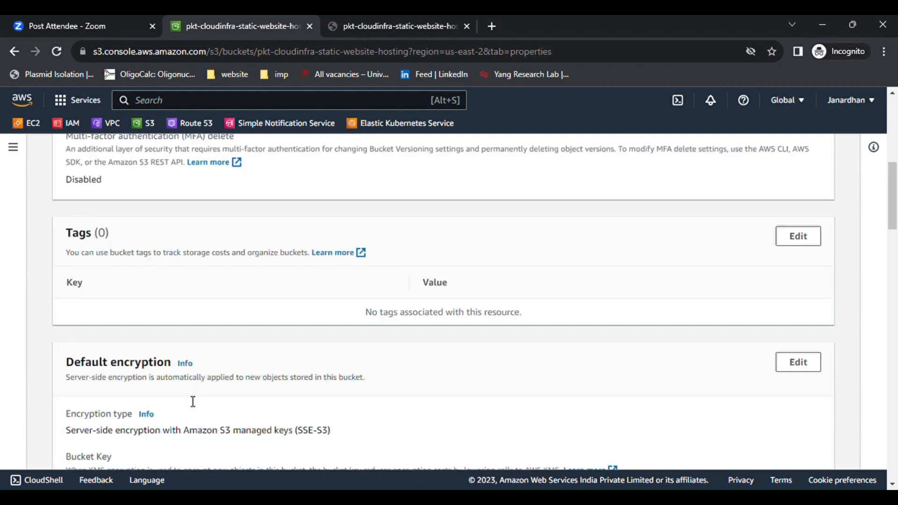
{"action": "scroll", "coordinate": [187, 402], "scroll_direction": "down", "scroll_amount": 15}
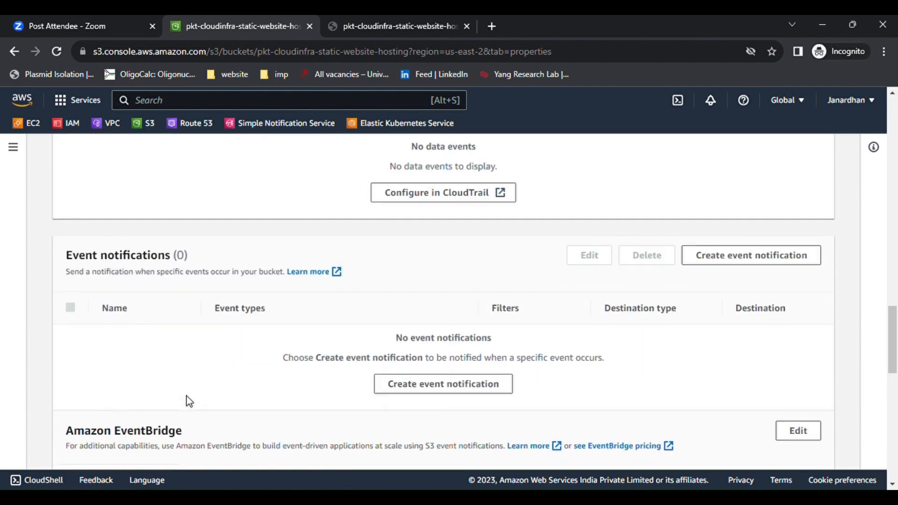
{"action": "scroll", "coordinate": [190, 402], "scroll_direction": "down", "scroll_amount": 8}
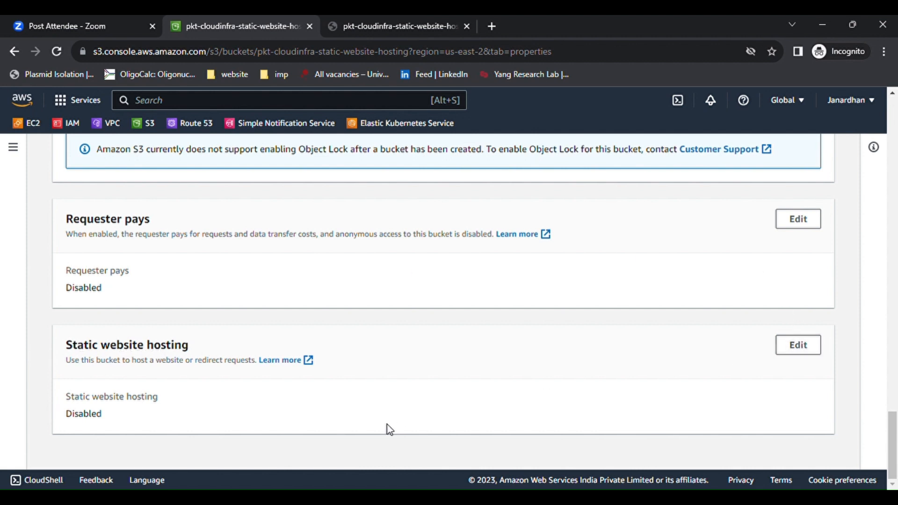
{"action": "left_click", "coordinate": [800, 349]}
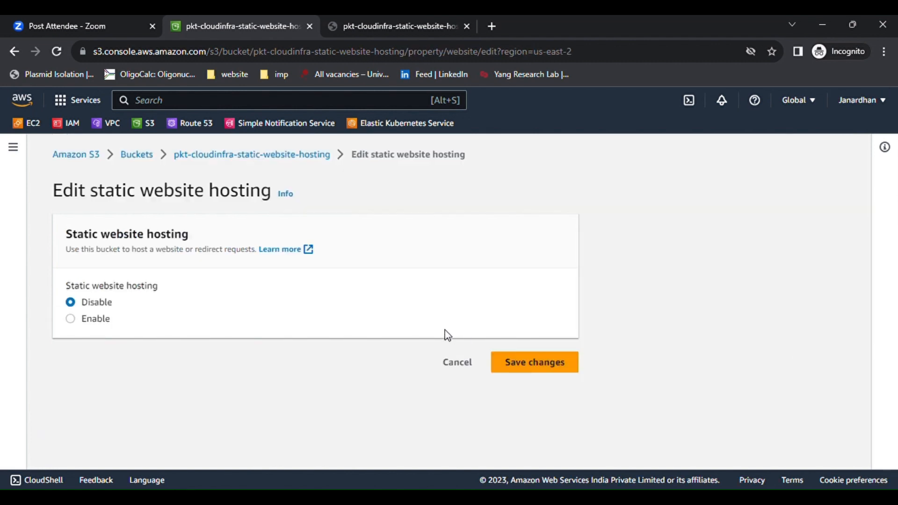
Enable static website hosting with the "Host a static website" type and index.html as the index document, and save the changes
{"action": "left_click", "coordinate": [72, 320]}
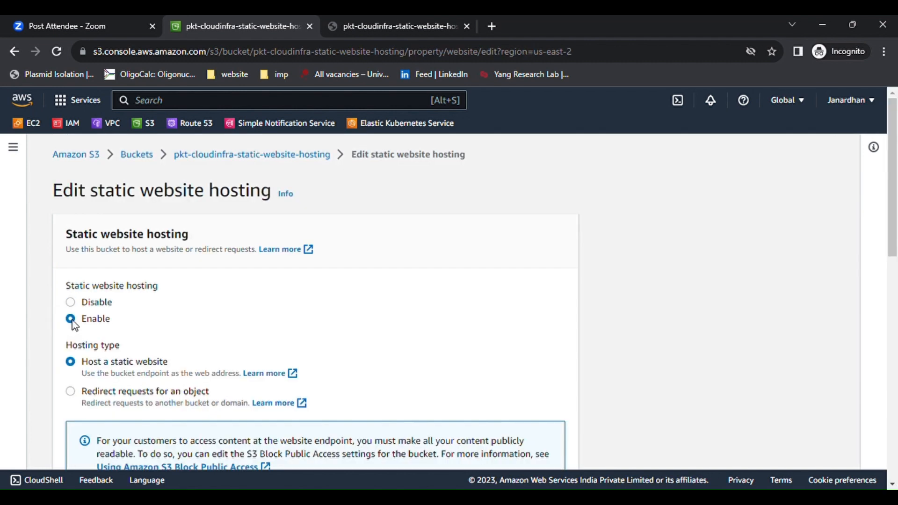
{"action": "scroll", "coordinate": [168, 339], "scroll_direction": "down", "scroll_amount": 2}
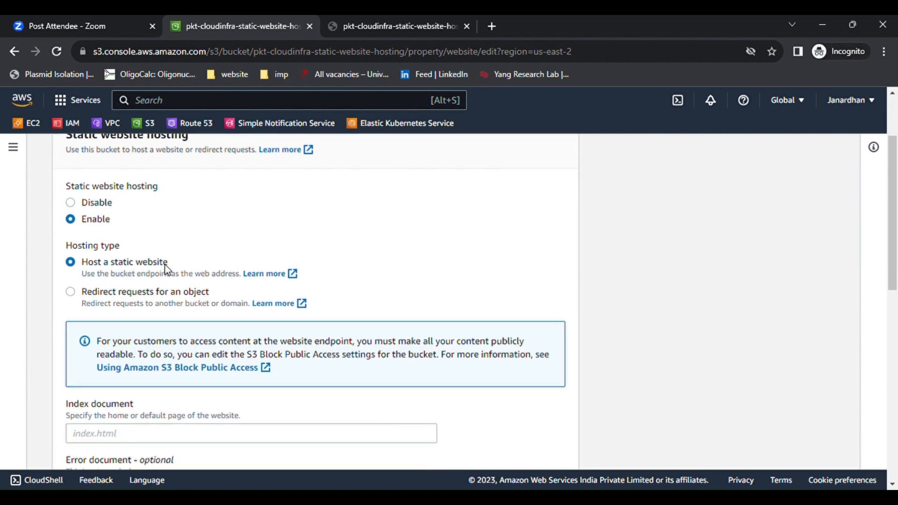
{"action": "scroll", "coordinate": [171, 265], "scroll_direction": "down", "scroll_amount": 3}
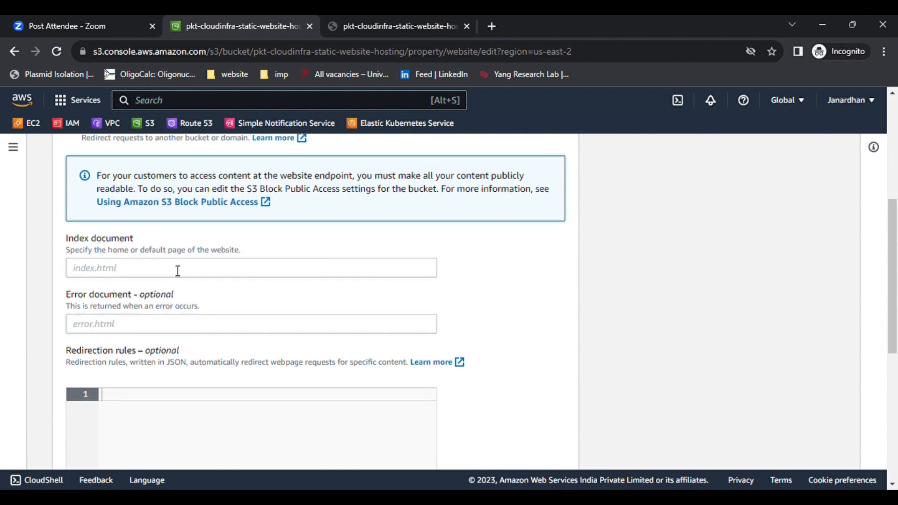
{"action": "left_click", "coordinate": [113, 276]}
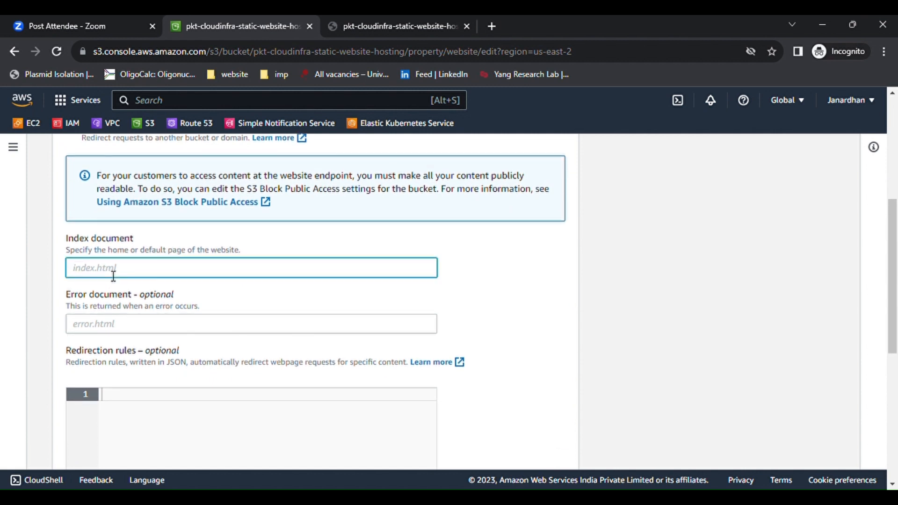
{"action": "type", "text": "index.html"}
{"action": "scroll", "coordinate": [220, 296], "scroll_direction": "down", "scroll_amount": 3}
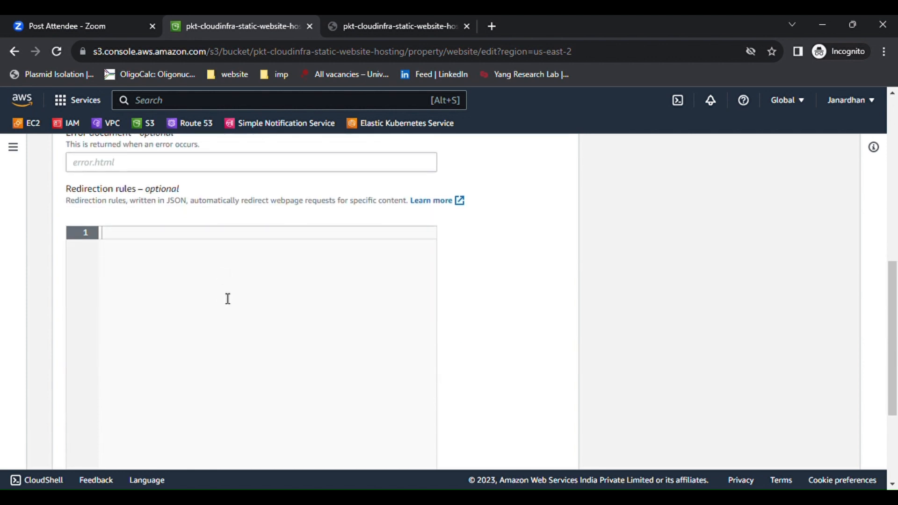
{"action": "scroll", "coordinate": [205, 235], "scroll_direction": "up", "scroll_amount": 2}
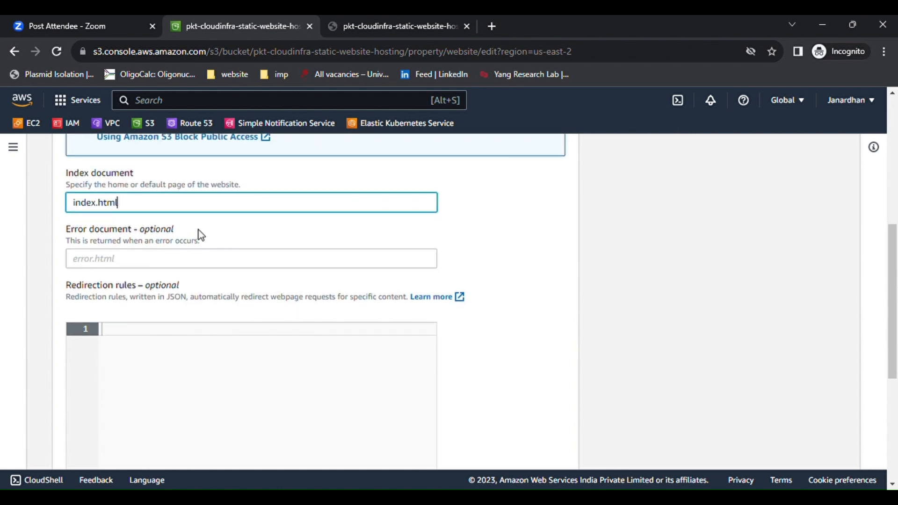
{"action": "scroll", "coordinate": [202, 235], "scroll_direction": "down", "scroll_amount": 5}
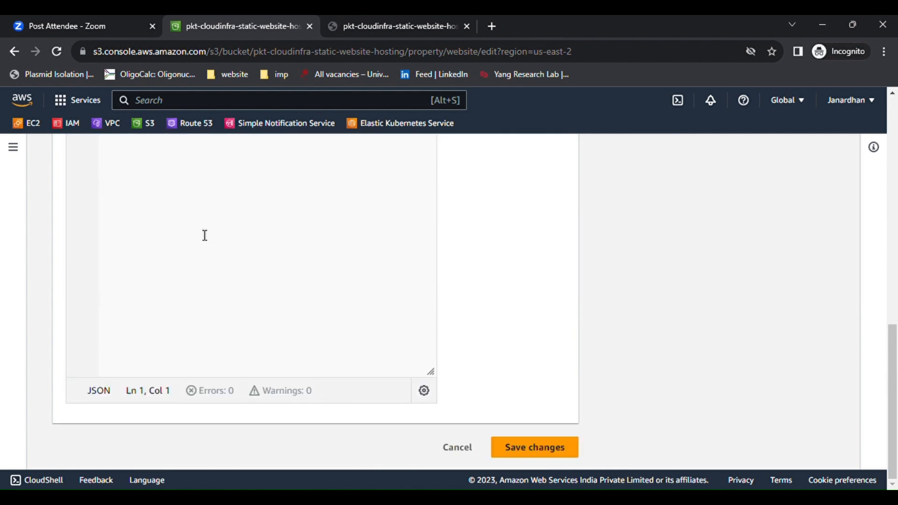
{"action": "left_click", "coordinate": [549, 449]}
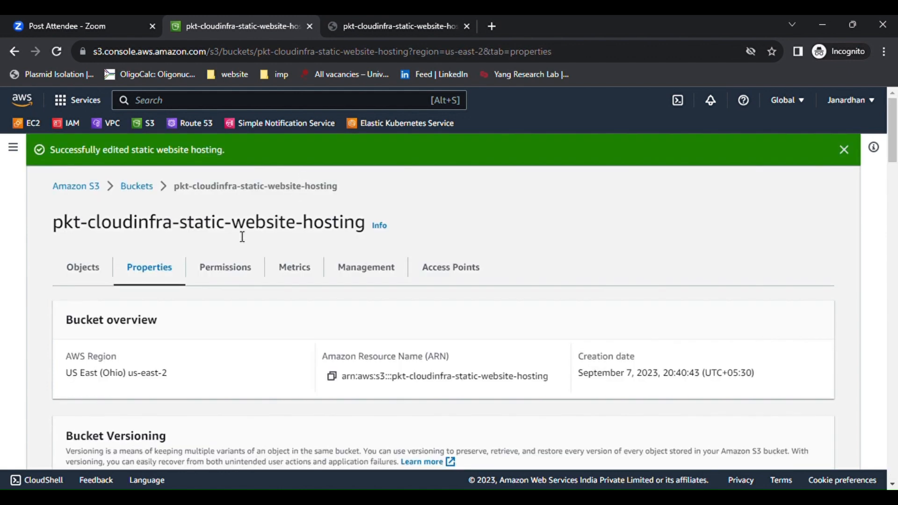
Reload the index.html object URL page to test access, and return to the bucket's page in the S3 console
{"action": "left_click", "coordinate": [393, 27]}
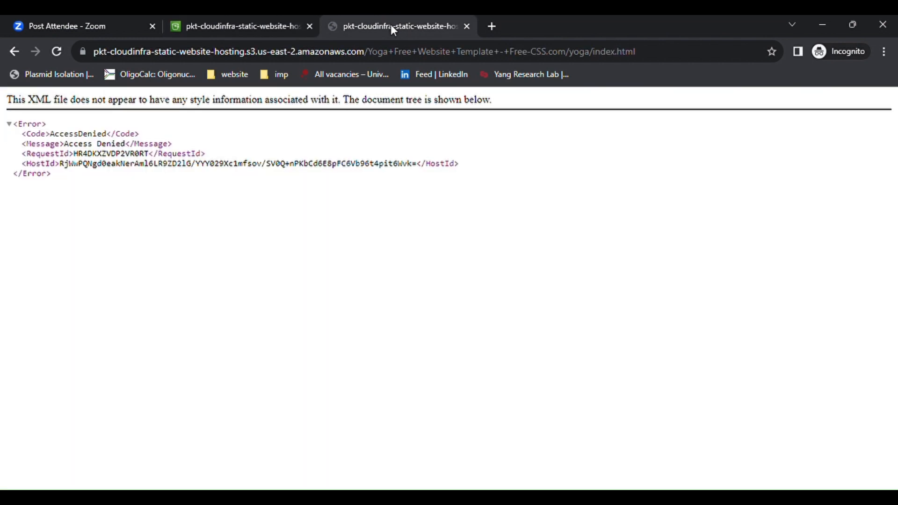
{"action": "left_click", "coordinate": [57, 53]}
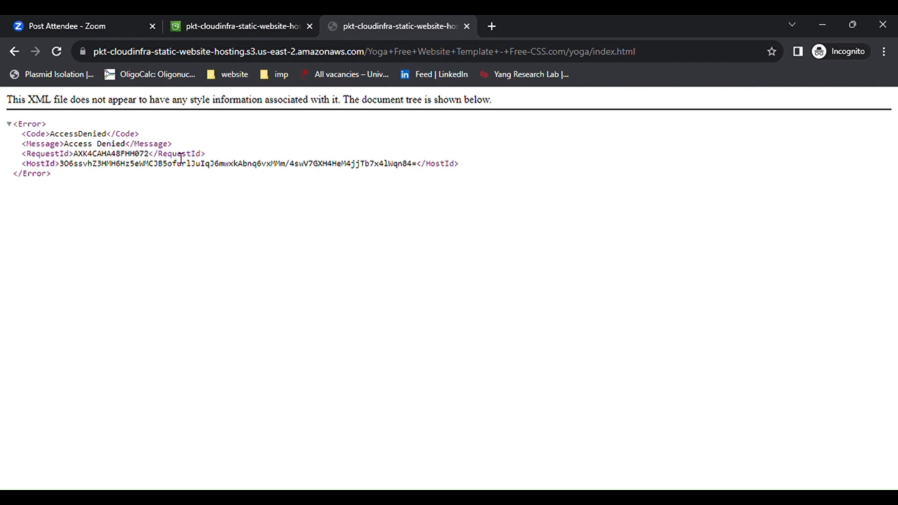
{"action": "left_click", "coordinate": [201, 26]}
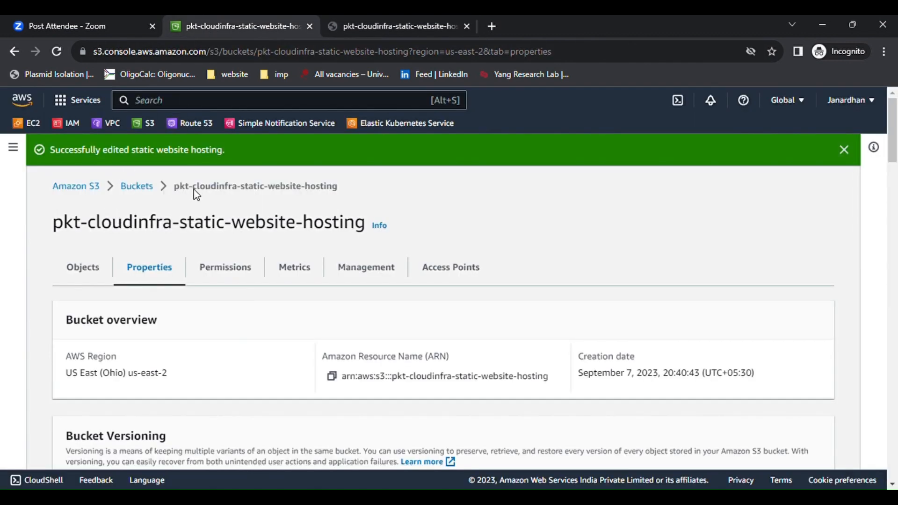
Turn off "Block all public access" in the bucket's permissions, save the change and confirm it by entering "confirm"
{"action": "left_click", "coordinate": [91, 274]}
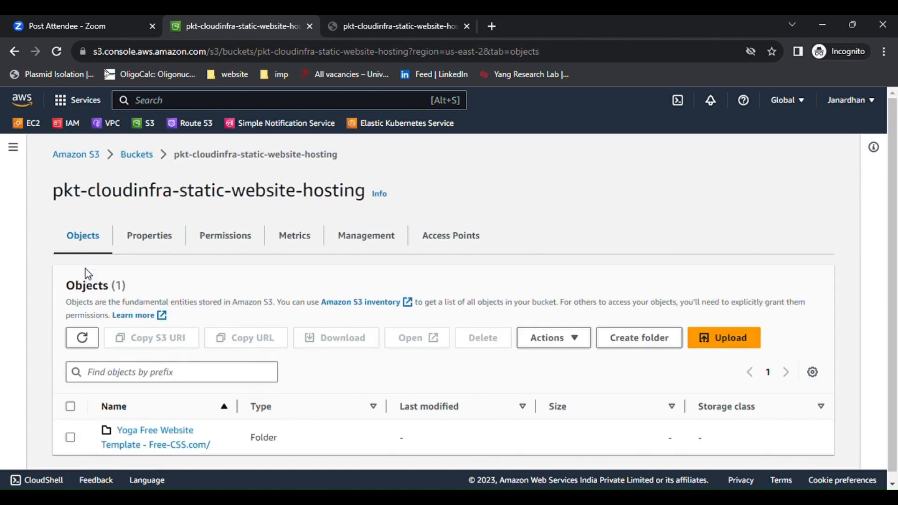
{"action": "left_click", "coordinate": [70, 438]}
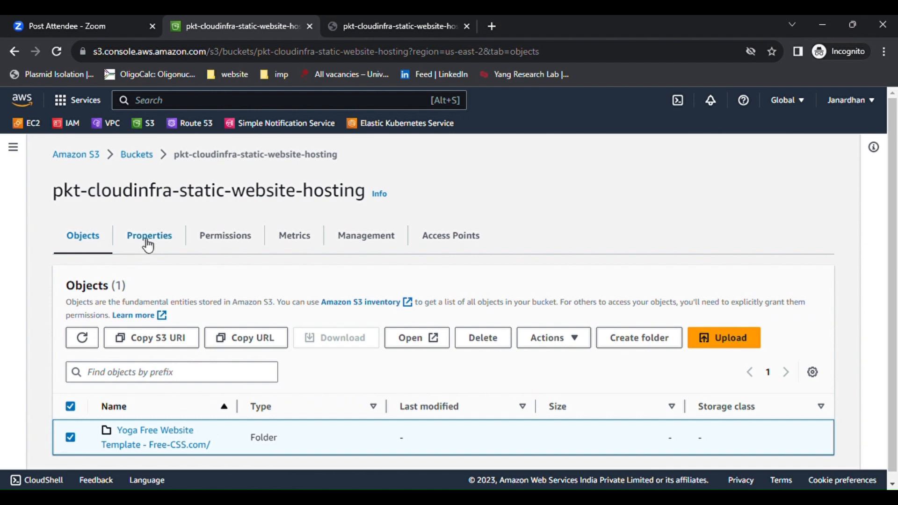
{"action": "left_click", "coordinate": [225, 247]}
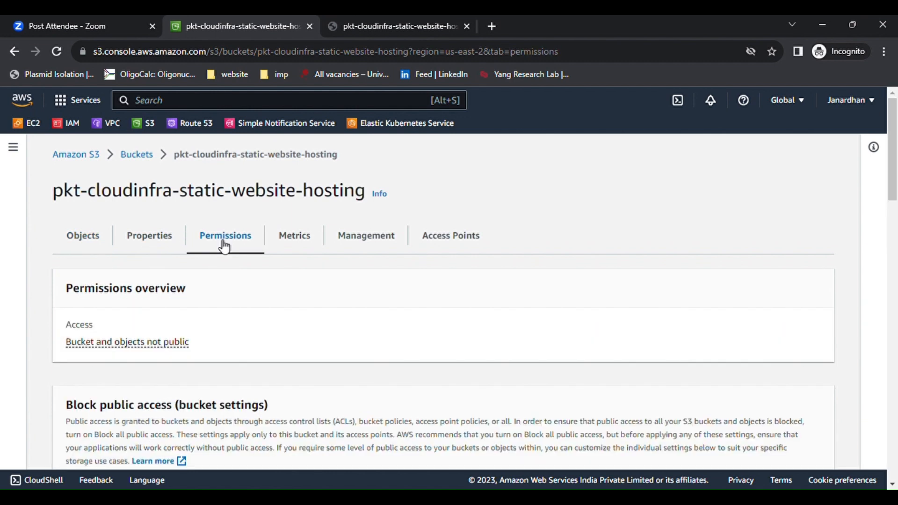
{"action": "scroll", "coordinate": [224, 360], "scroll_direction": "down", "scroll_amount": 3}
{"action": "scroll", "coordinate": [223, 360], "scroll_direction": "down", "scroll_amount": 1}
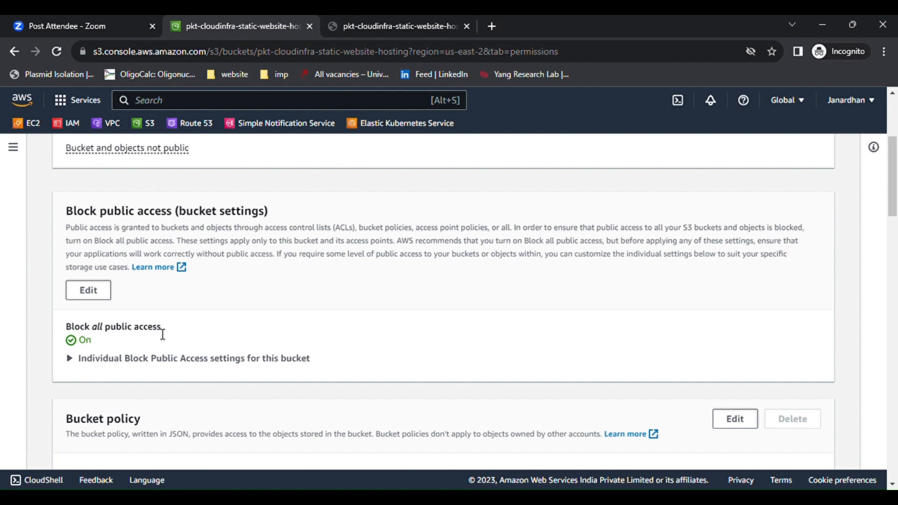
{"action": "left_click", "coordinate": [99, 295]}
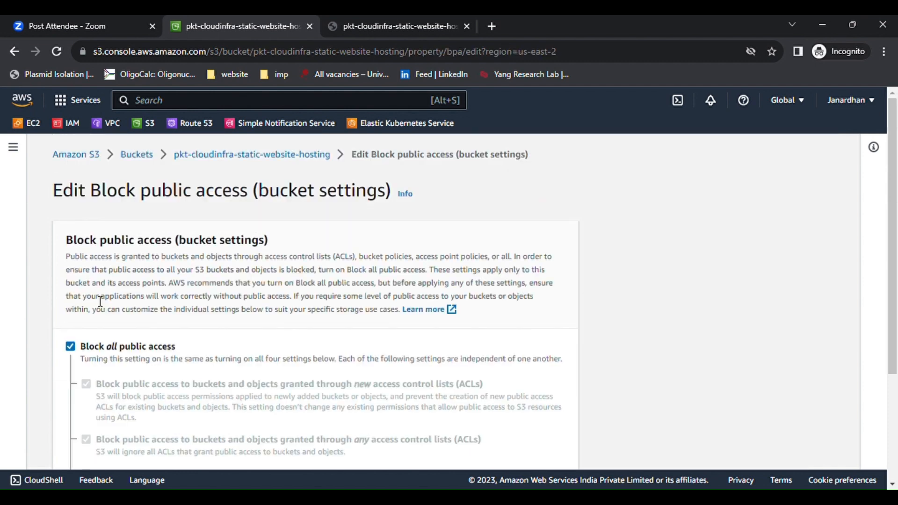
{"action": "left_click", "coordinate": [70, 346]}
{"action": "scroll", "coordinate": [69, 346], "scroll_direction": "down", "scroll_amount": 3}
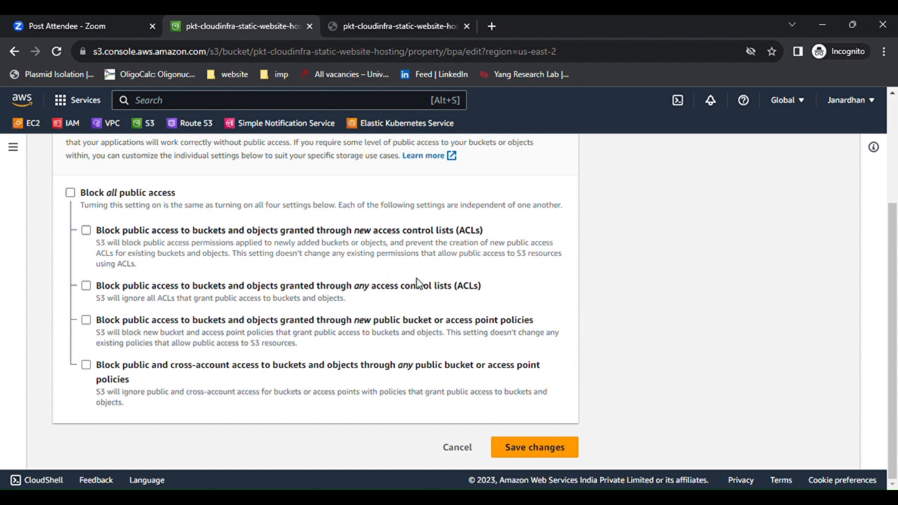
{"action": "left_click", "coordinate": [533, 447]}
{"action": "type", "text": "c"}
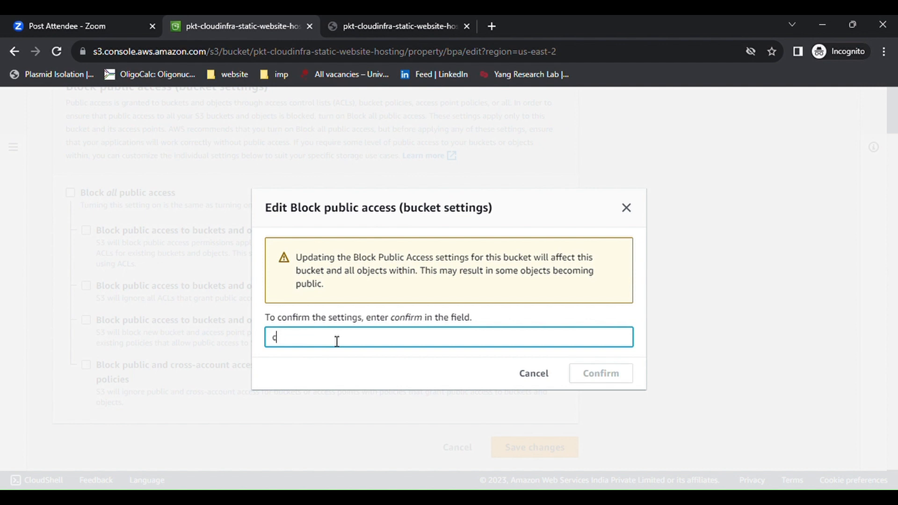
{"action": "type", "text": "onfirm"}
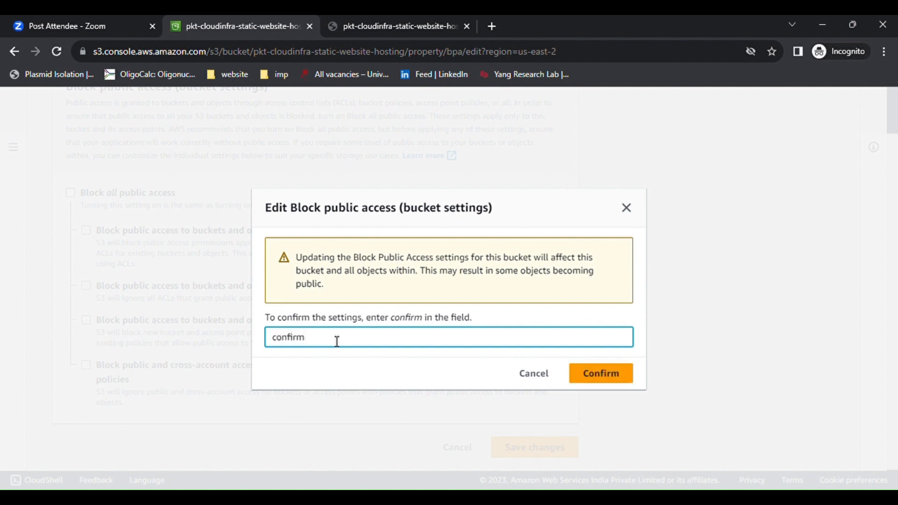
{"action": "left_click", "coordinate": [604, 376]}
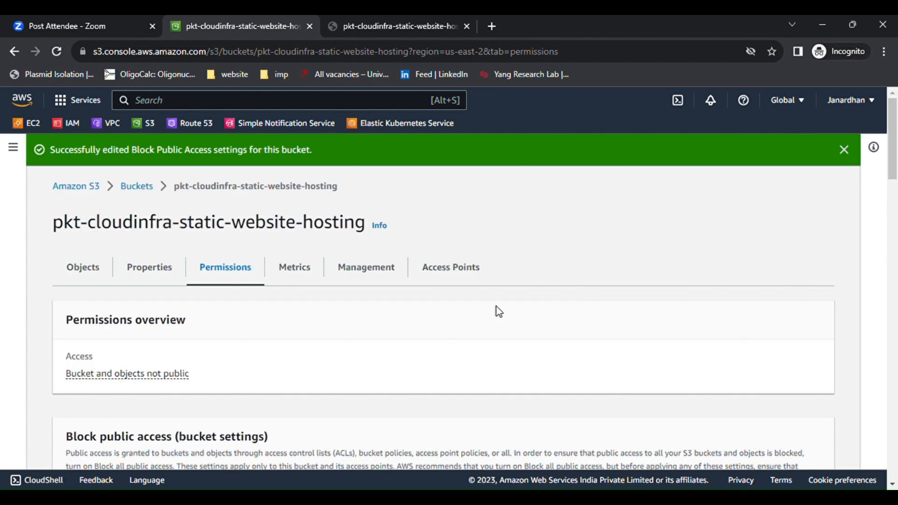
Review the bucket's Block Public Access setting, reload the index.html object URL page to test access, and return to the bucket's permissions
{"action": "scroll", "coordinate": [499, 311], "scroll_direction": "down", "scroll_amount": 7}
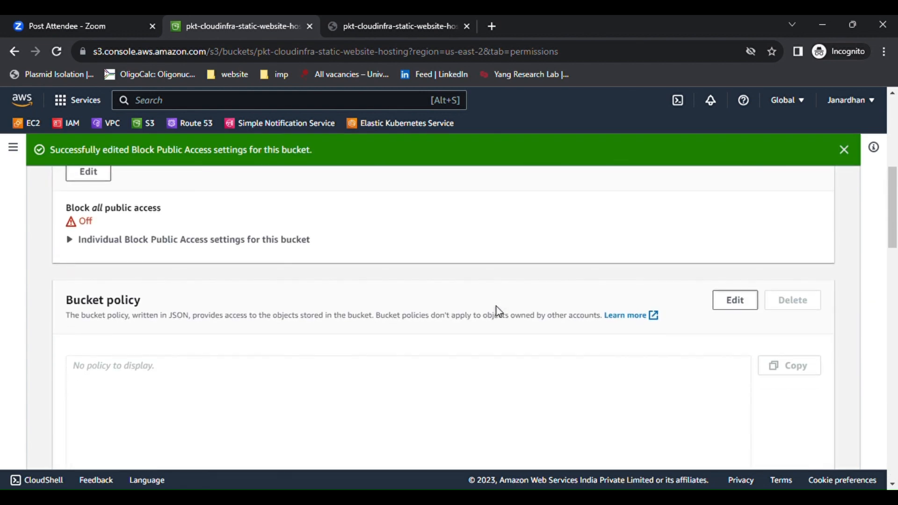
{"action": "scroll", "coordinate": [499, 311], "scroll_direction": "up", "scroll_amount": 2}
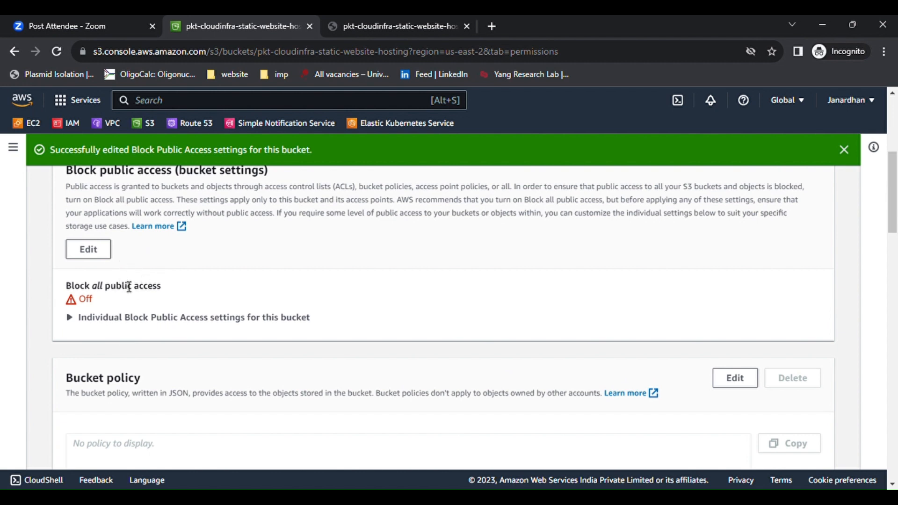
{"action": "left_click", "coordinate": [383, 24]}
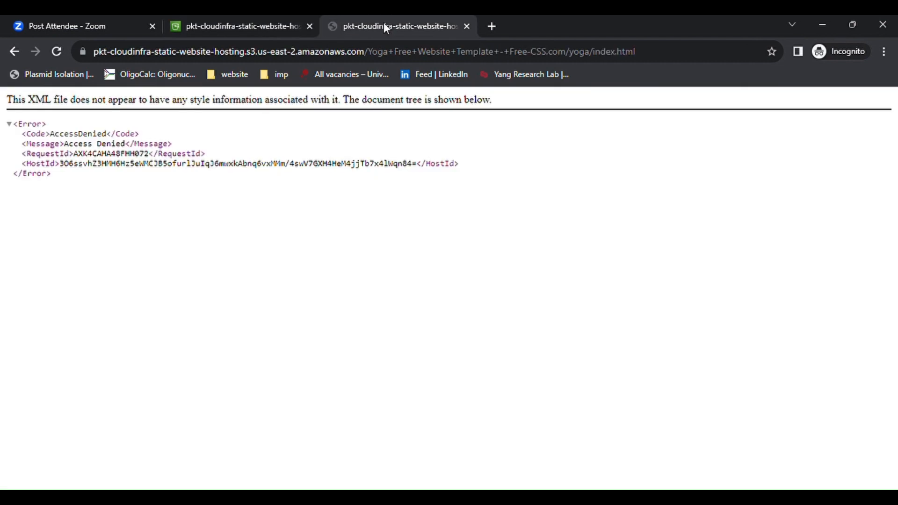
{"action": "left_click", "coordinate": [58, 55]}
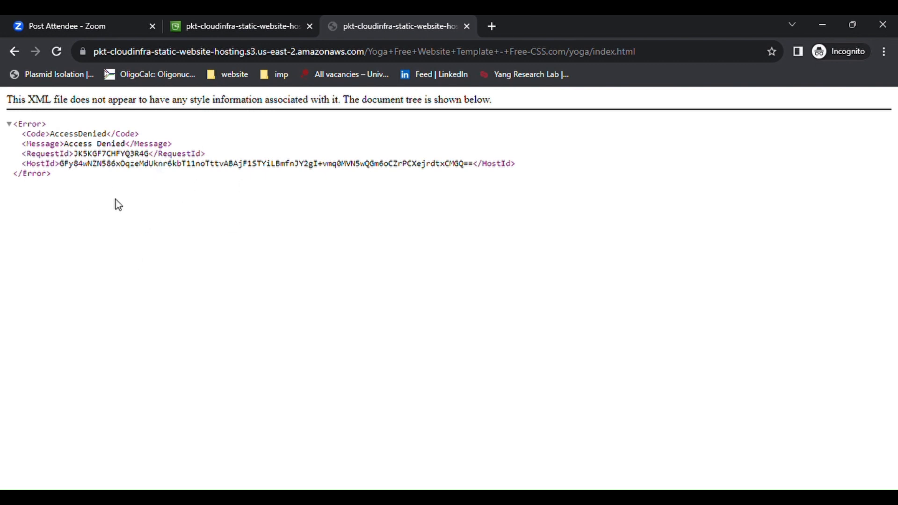
{"action": "left_click", "coordinate": [235, 27]}
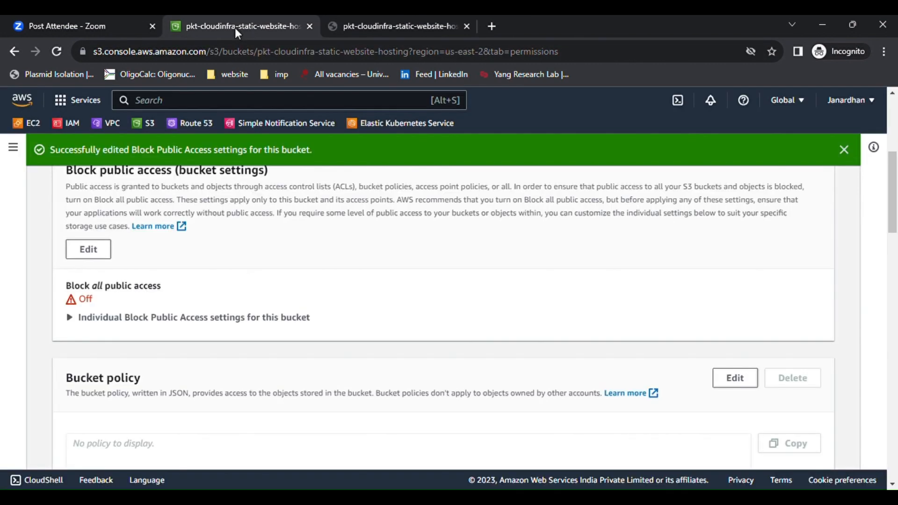
Select the Yoga Free Website Template folder among the bucket's objects and check whether the "Make public using ACL" action is available
{"action": "scroll", "coordinate": [116, 253], "scroll_direction": "up", "scroll_amount": 5}
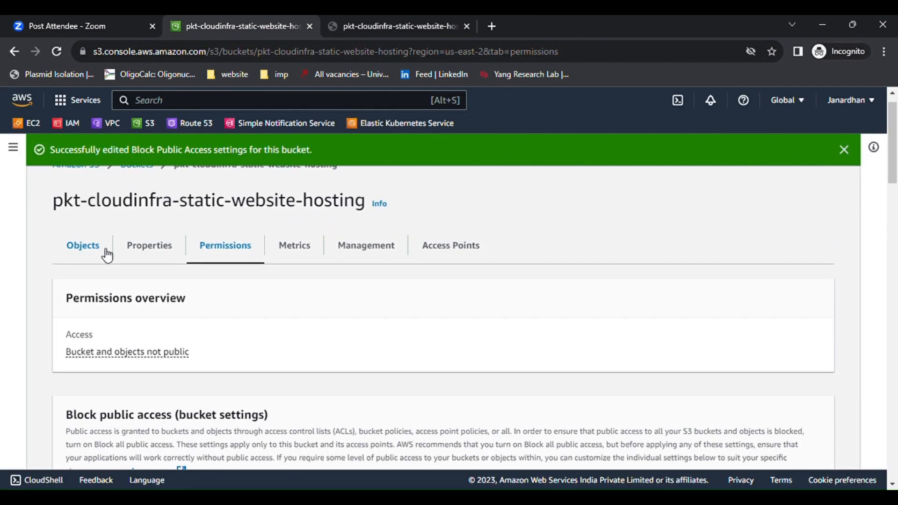
{"action": "left_click", "coordinate": [81, 247]}
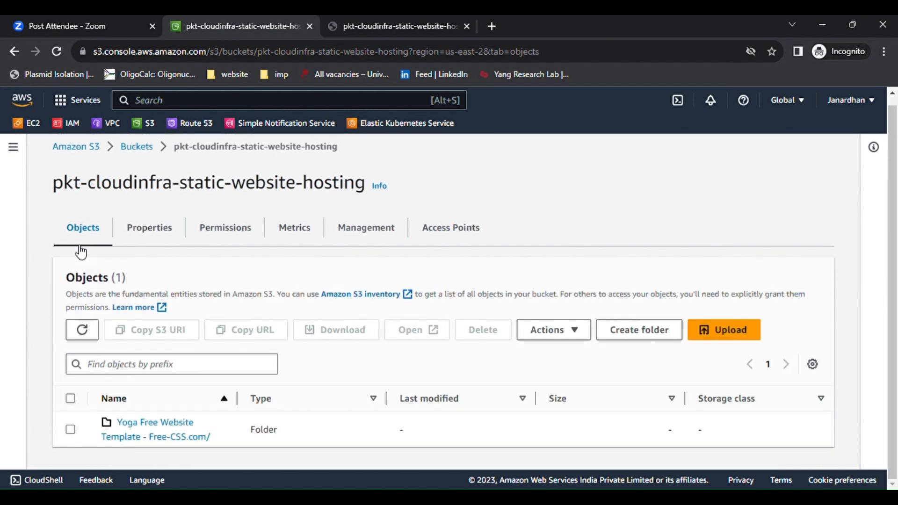
{"action": "left_click", "coordinate": [70, 429]}
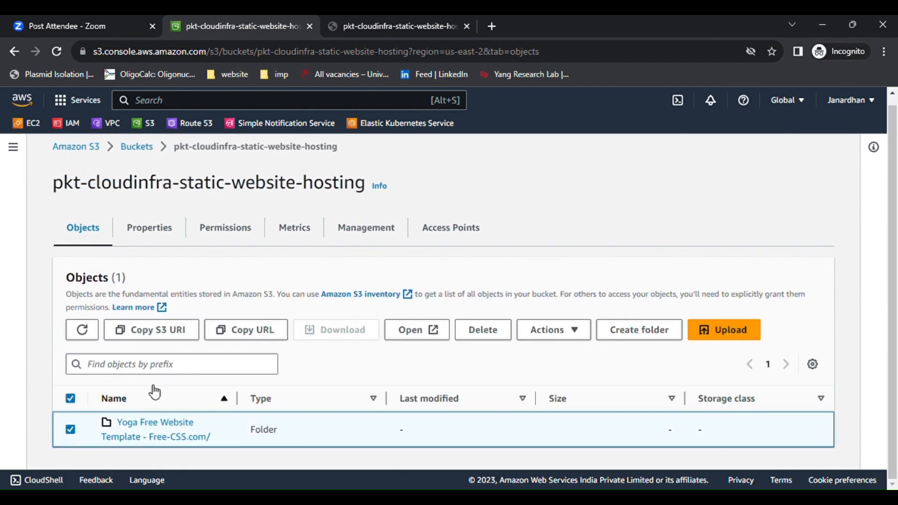
{"action": "left_click", "coordinate": [577, 337]}
{"action": "scroll", "coordinate": [590, 255], "scroll_direction": "down", "scroll_amount": 2}
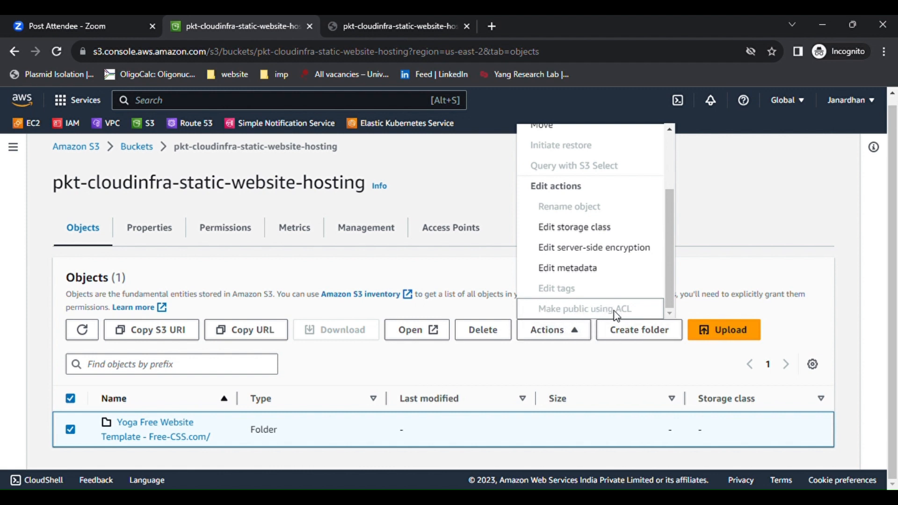
{"action": "left_click", "coordinate": [344, 367]}
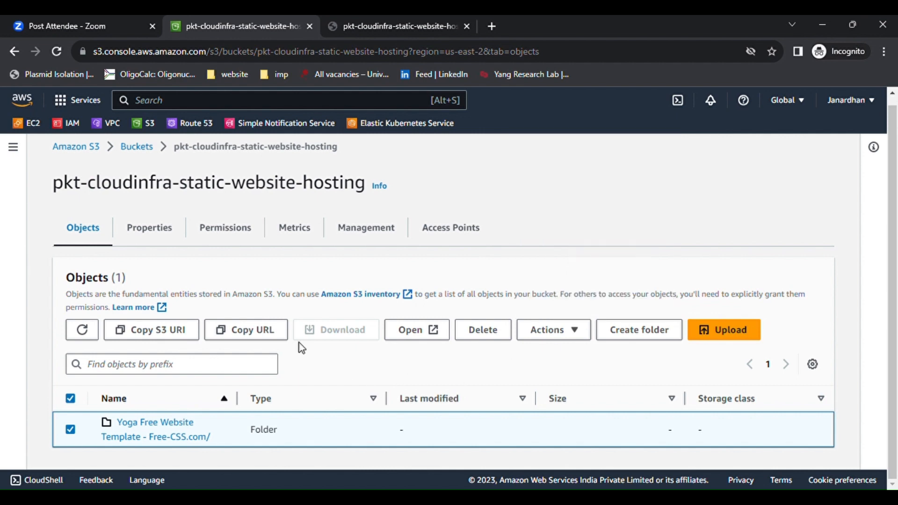
Enable ACLs in the bucket's Object Ownership settings, acknowledge that ACLs will be restored, keep "Bucket owner preferred", and save the changes
{"action": "left_click", "coordinate": [225, 232]}
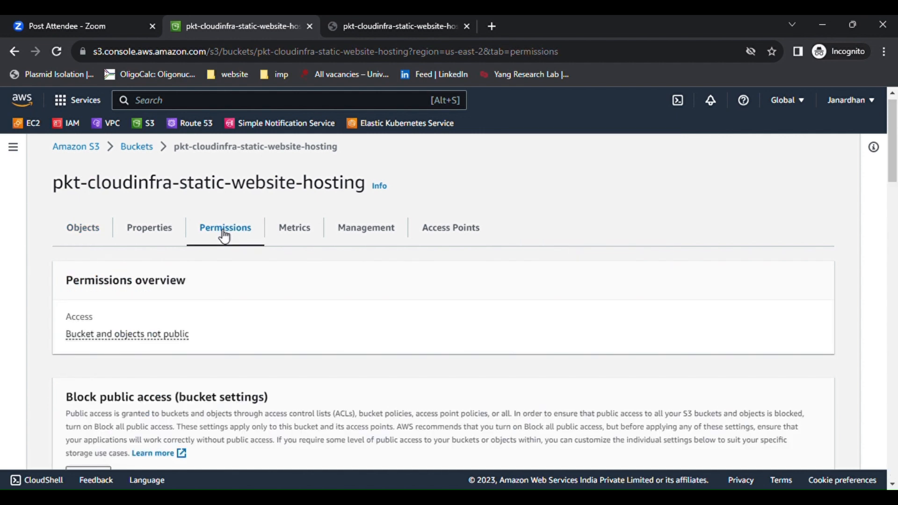
{"action": "scroll", "coordinate": [243, 353], "scroll_direction": "down", "scroll_amount": 8}
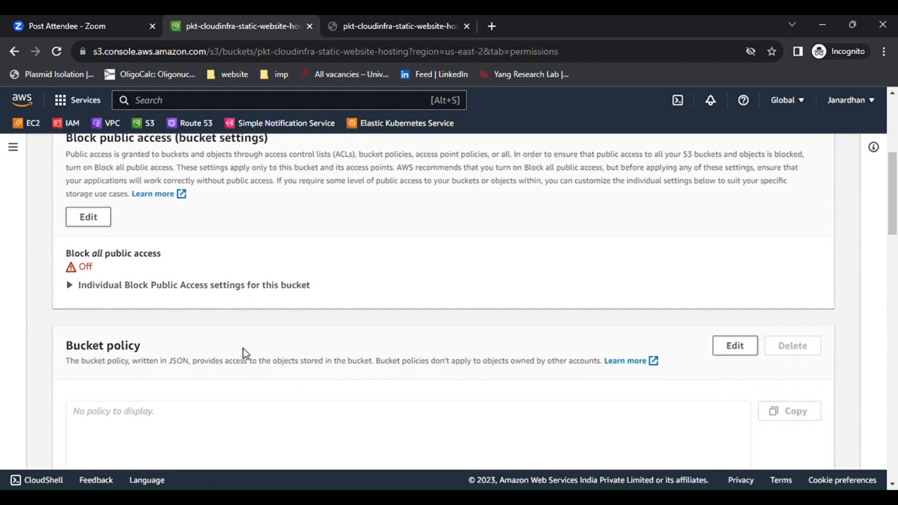
{"action": "scroll", "coordinate": [250, 354], "scroll_direction": "down", "scroll_amount": 5}
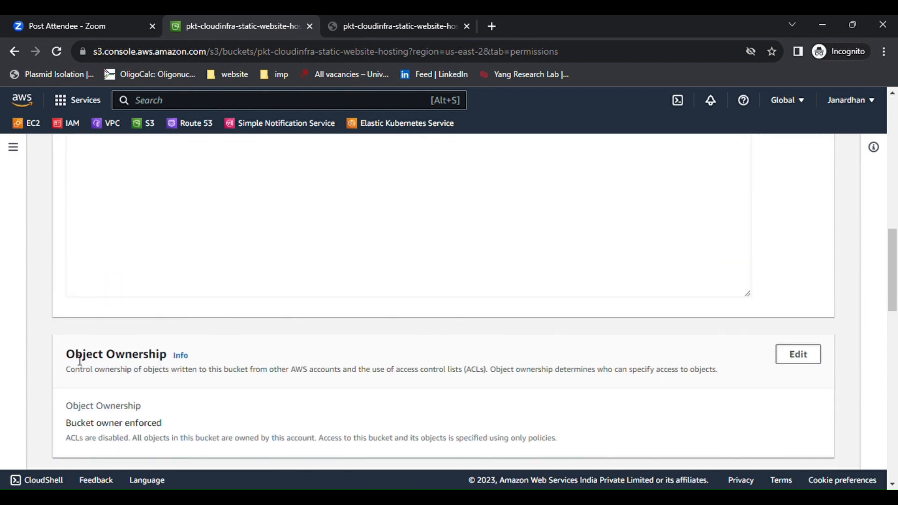
{"action": "left_click", "coordinate": [800, 365]}
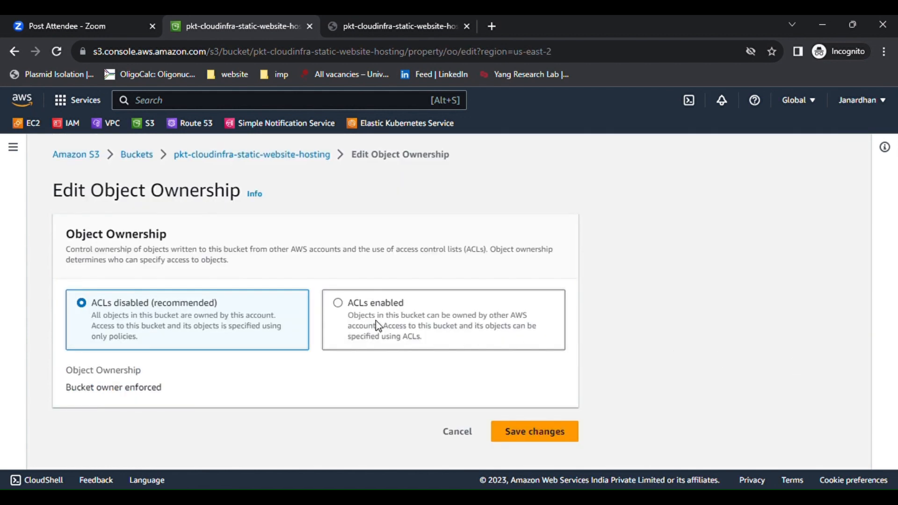
{"action": "left_click", "coordinate": [342, 311]}
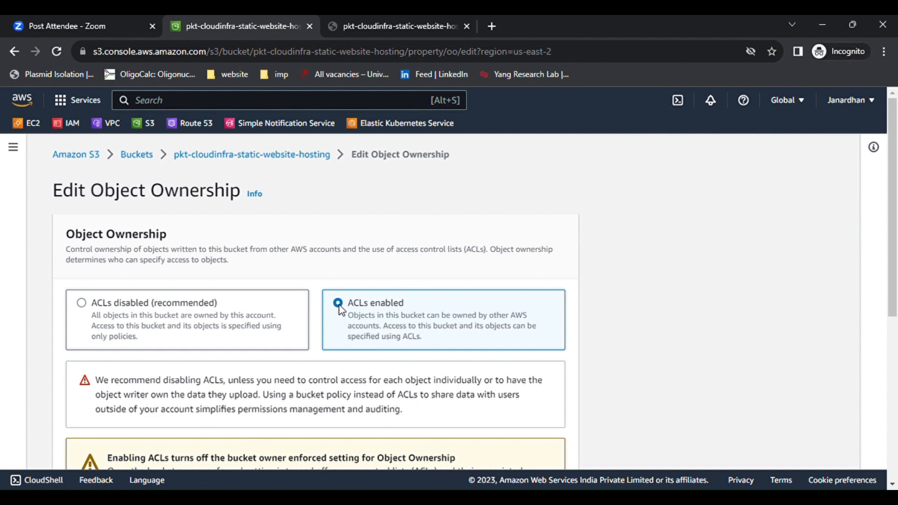
{"action": "scroll", "coordinate": [342, 311], "scroll_direction": "down", "scroll_amount": 2}
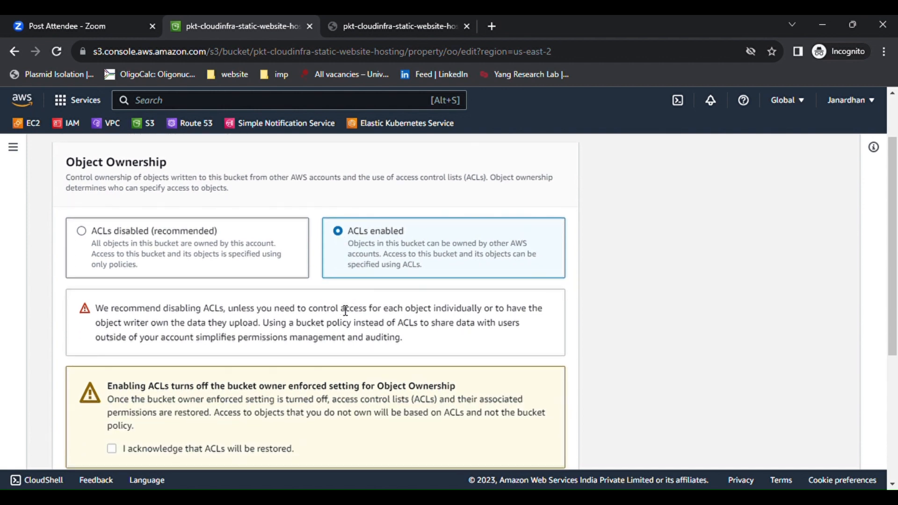
{"action": "scroll", "coordinate": [308, 232], "scroll_direction": "down", "scroll_amount": 1}
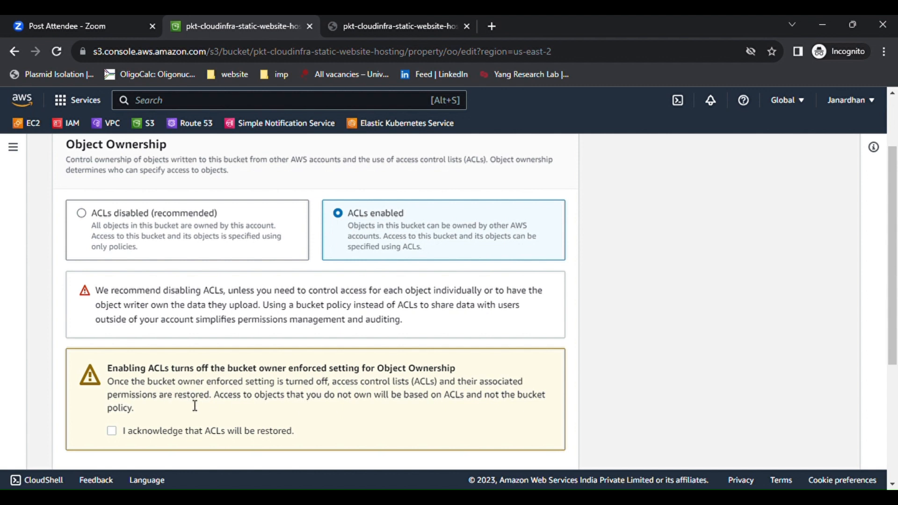
{"action": "left_click", "coordinate": [113, 433]}
{"action": "scroll", "coordinate": [302, 358], "scroll_direction": "down", "scroll_amount": 5}
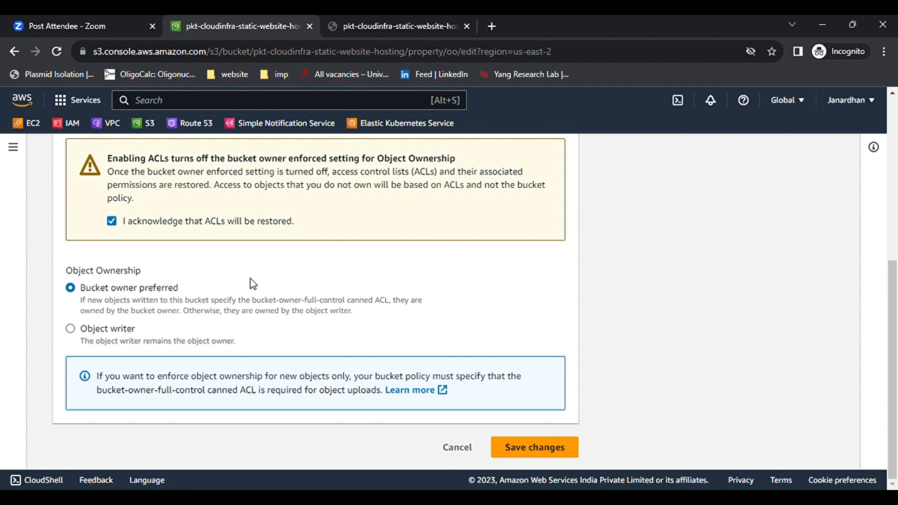
{"action": "left_click", "coordinate": [570, 448]}
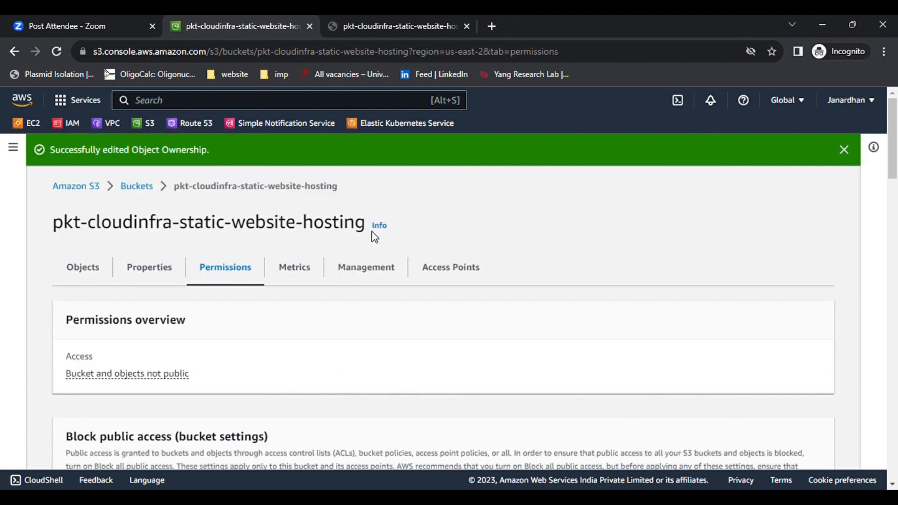
Retest the index.html object URL by reloading its page, and go back to the bucket in the S3 console
{"action": "left_click", "coordinate": [388, 27]}
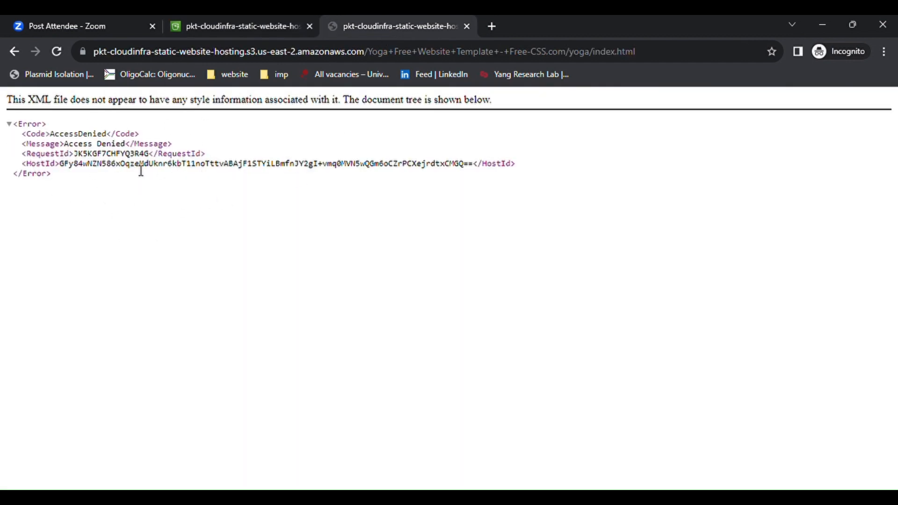
{"action": "left_click", "coordinate": [57, 51]}
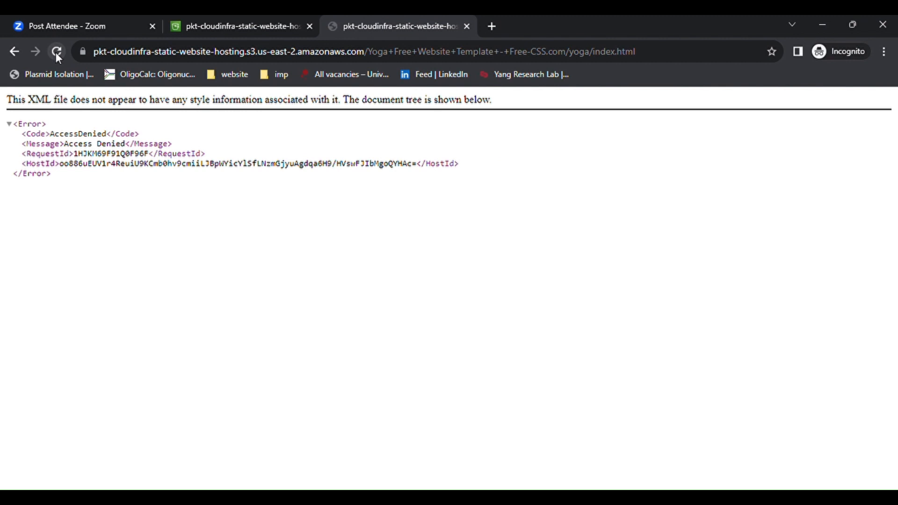
{"action": "left_click", "coordinate": [204, 27]}
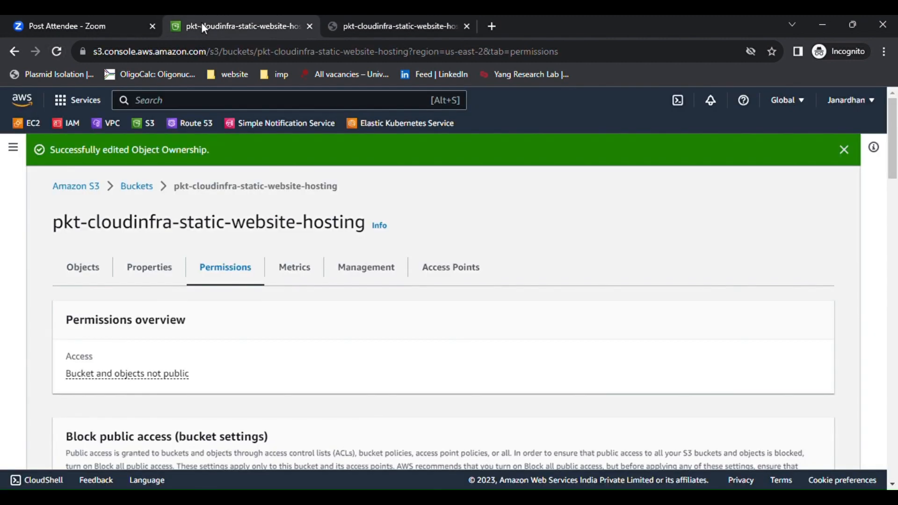
Make the Yoga Free Website Template folder public using ACL, and close the status page
{"action": "left_click", "coordinate": [95, 273]}
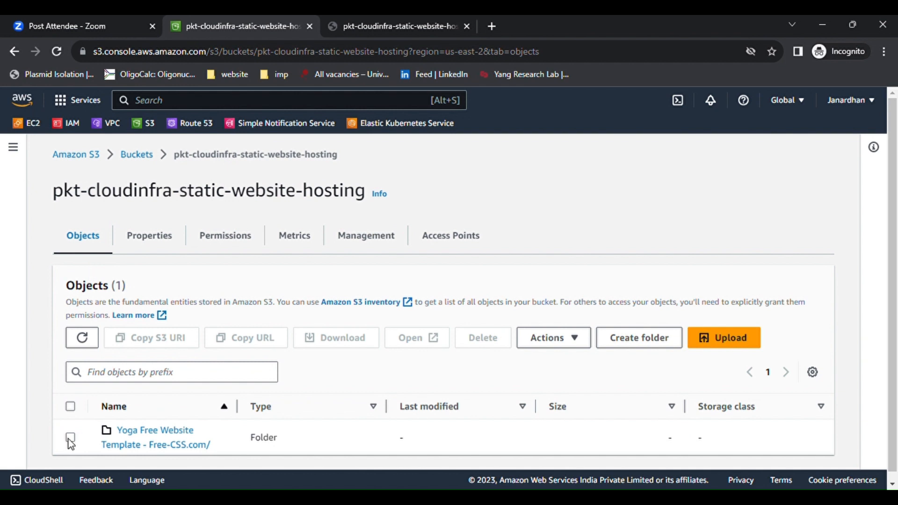
{"action": "left_click", "coordinate": [71, 439]}
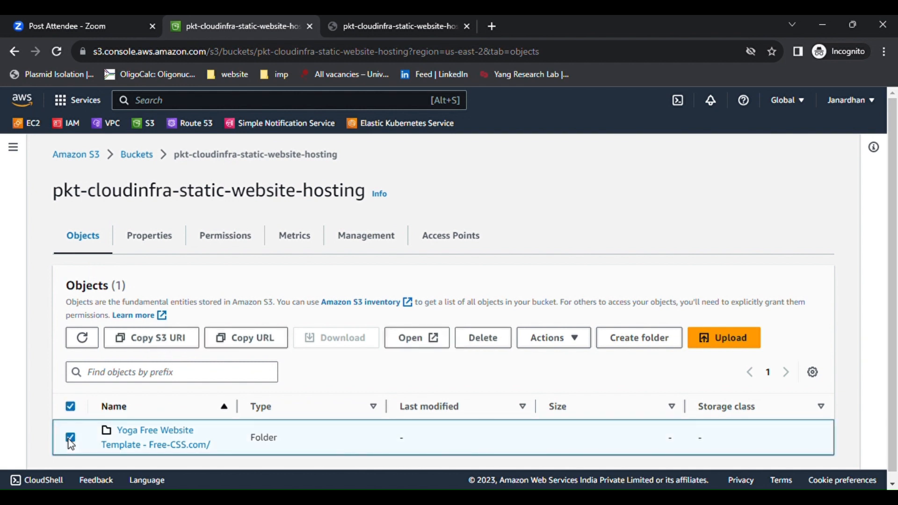
{"action": "left_click", "coordinate": [576, 346]}
{"action": "scroll", "coordinate": [570, 283], "scroll_direction": "down", "scroll_amount": 3}
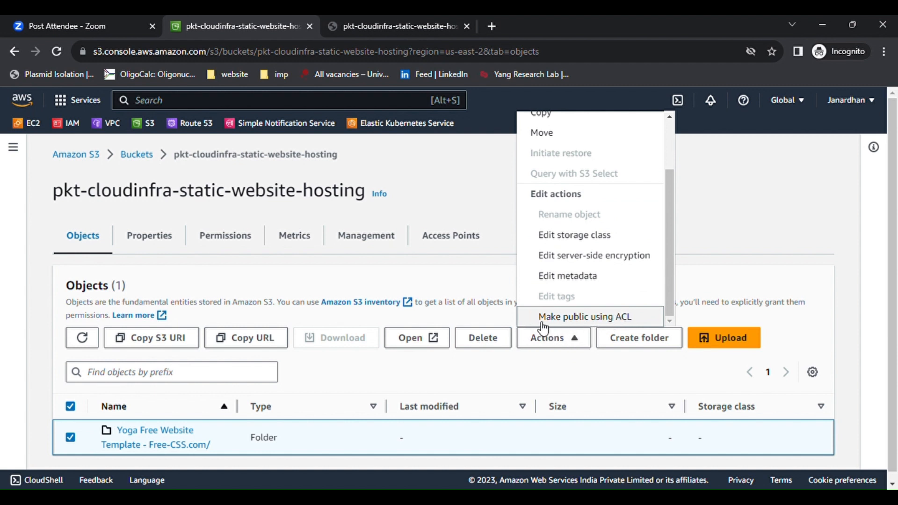
{"action": "left_click", "coordinate": [587, 318]}
{"action": "scroll", "coordinate": [412, 316], "scroll_direction": "down", "scroll_amount": 1}
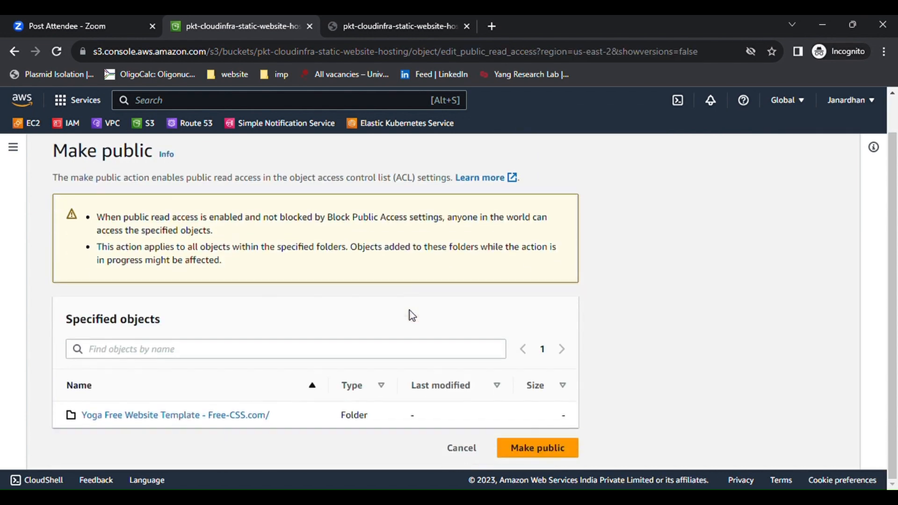
{"action": "left_click", "coordinate": [550, 446]}
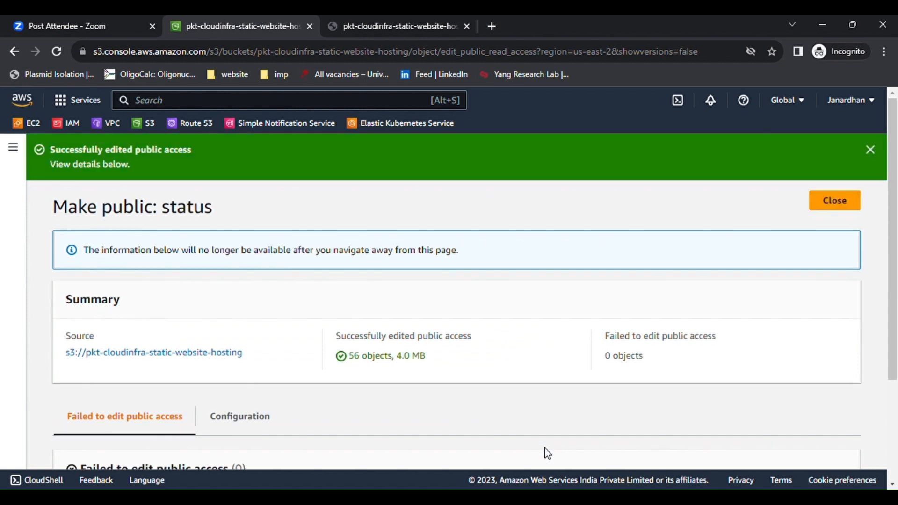
{"action": "left_click", "coordinate": [871, 150]}
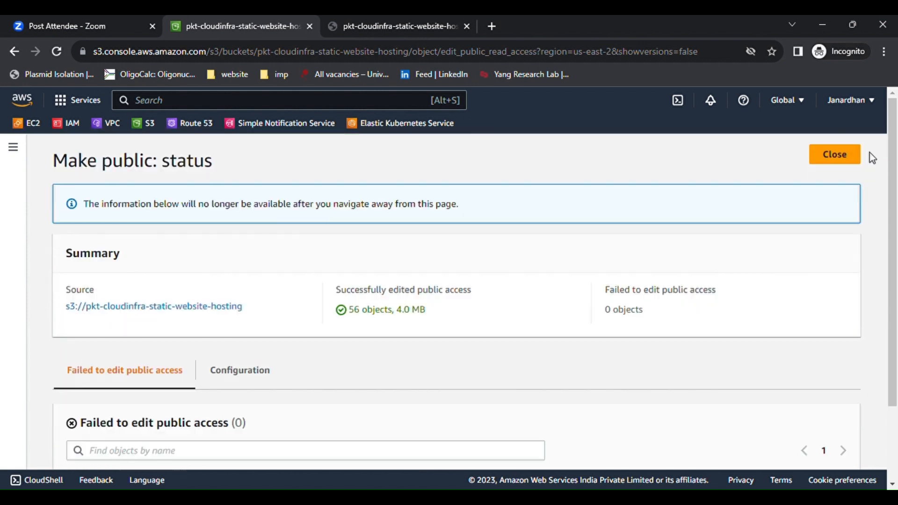
{"action": "left_click", "coordinate": [829, 159]}
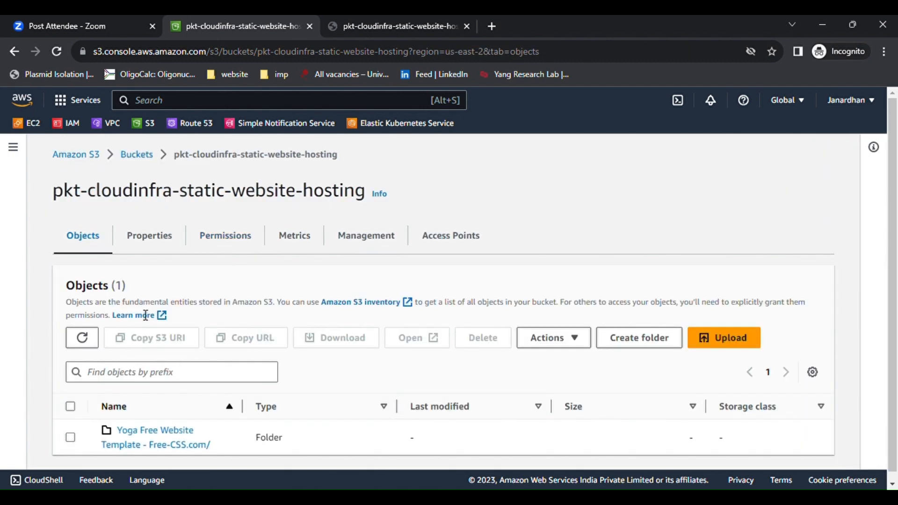
Reload the index.html object URL page and examine the hosted yoga website from its header to its footer and back up
{"action": "left_click", "coordinate": [377, 27]}
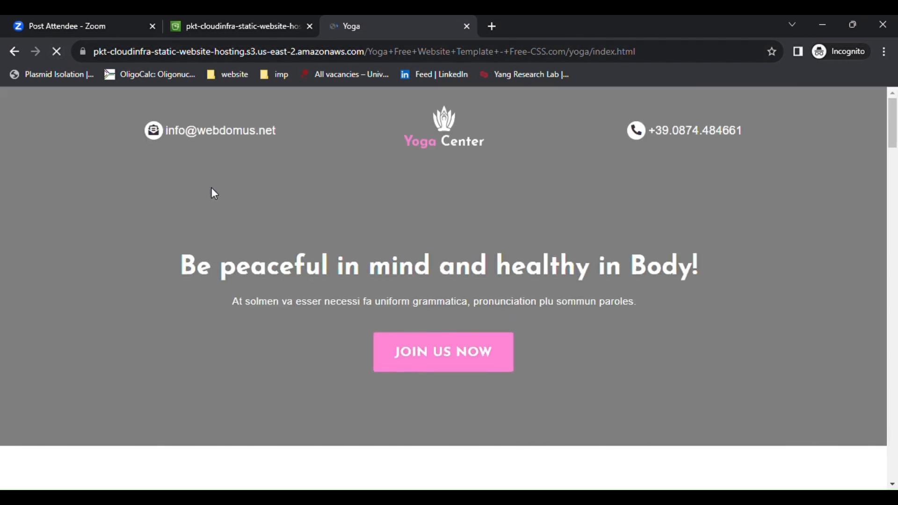
{"action": "scroll", "coordinate": [242, 215], "scroll_direction": "down", "scroll_amount": 8}
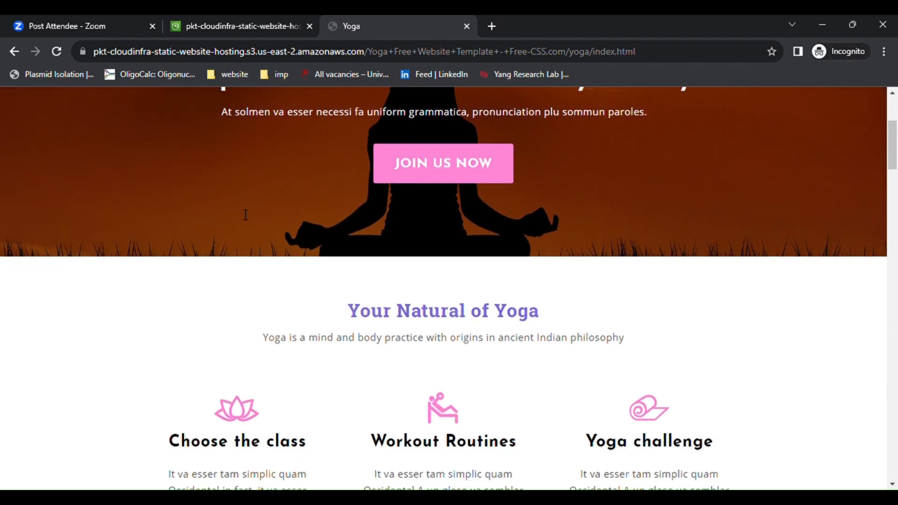
{"action": "scroll", "coordinate": [246, 215], "scroll_direction": "down", "scroll_amount": 10}
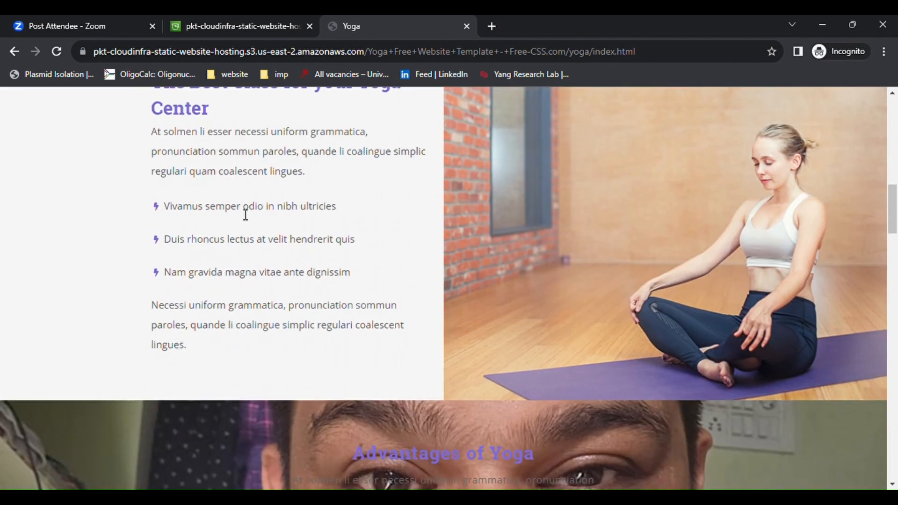
{"action": "scroll", "coordinate": [241, 214], "scroll_direction": "down", "scroll_amount": 7}
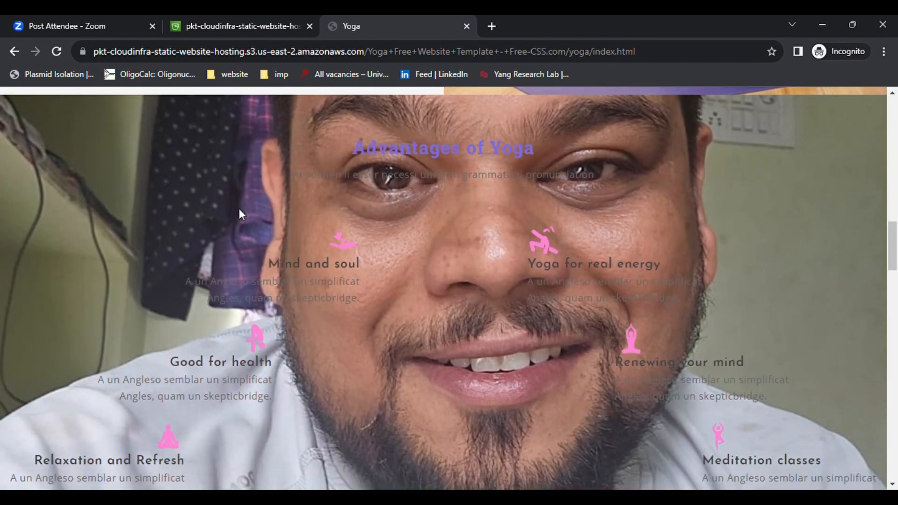
{"action": "scroll", "coordinate": [242, 215], "scroll_direction": "down", "scroll_amount": 12}
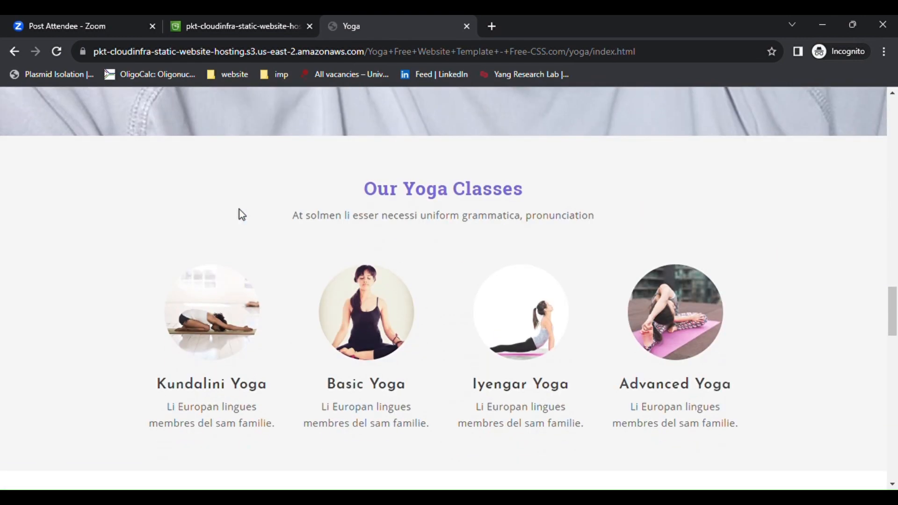
{"action": "scroll", "coordinate": [242, 214], "scroll_direction": "down", "scroll_amount": 15}
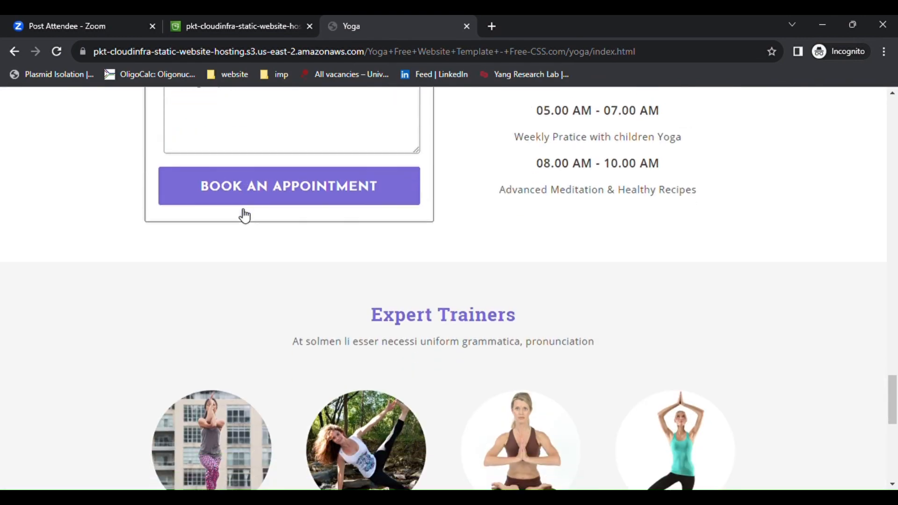
{"action": "scroll", "coordinate": [239, 209], "scroll_direction": "down", "scroll_amount": 3}
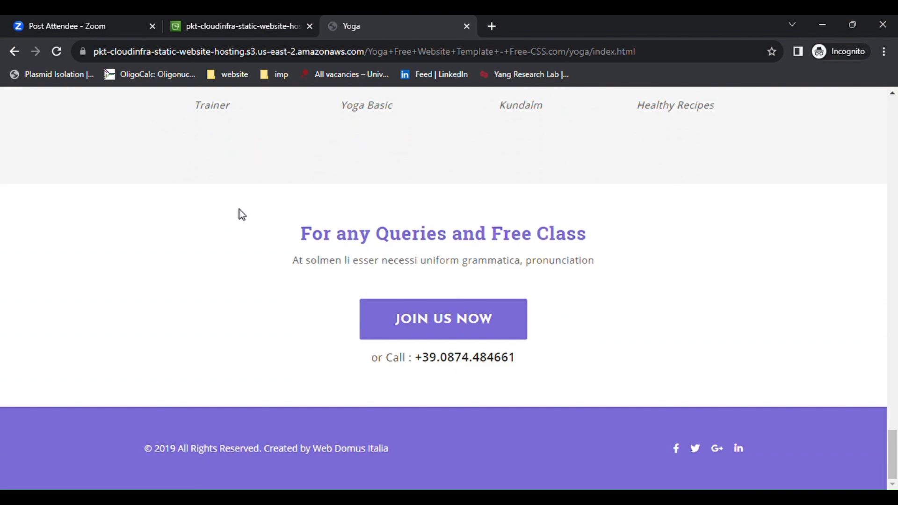
{"action": "scroll", "coordinate": [239, 209], "scroll_direction": "up", "scroll_amount": 10}
{"action": "scroll", "coordinate": [243, 215], "scroll_direction": "up", "scroll_amount": 15}
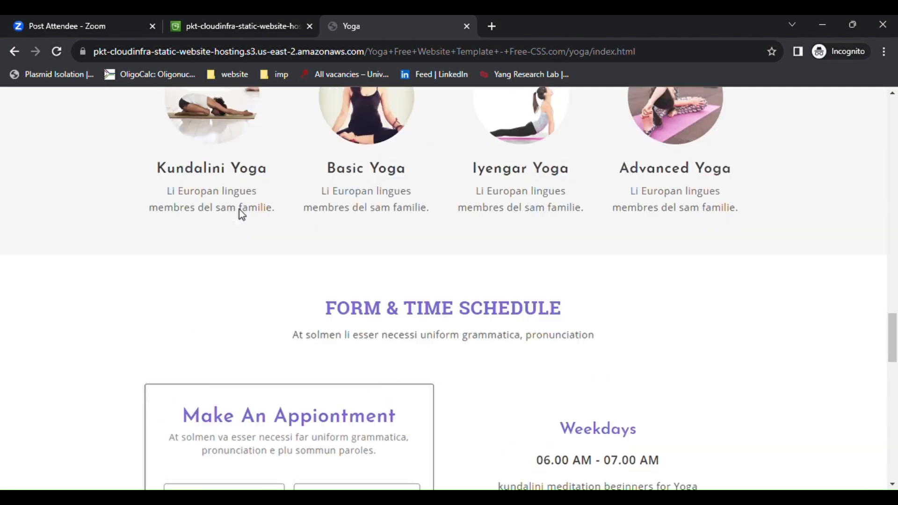
{"action": "scroll", "coordinate": [242, 215], "scroll_direction": "up", "scroll_amount": 10}
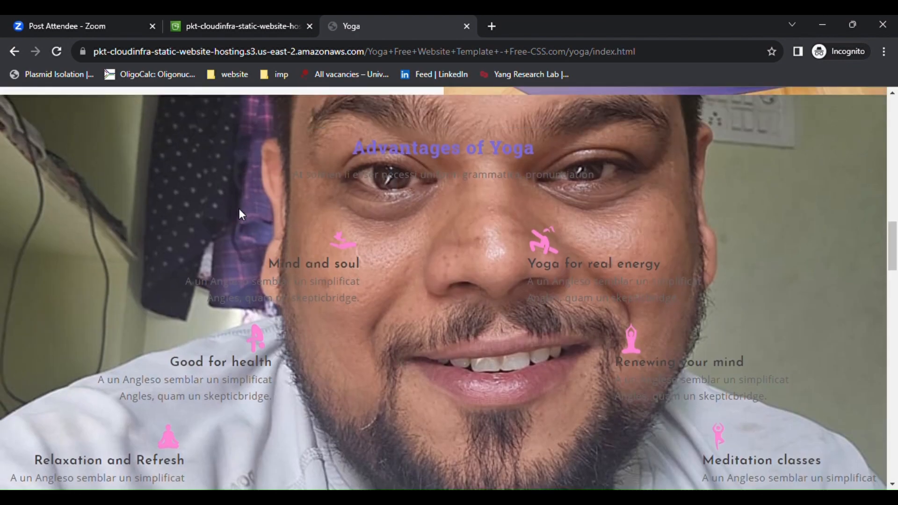
{"action": "scroll", "coordinate": [242, 215], "scroll_direction": "up", "scroll_amount": 3}
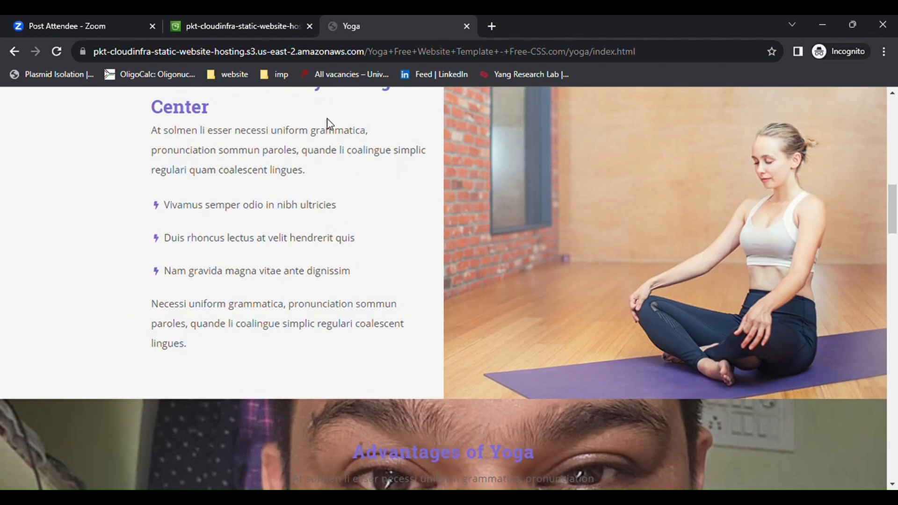
{"action": "scroll", "coordinate": [328, 120], "scroll_direction": "up", "scroll_amount": 5}
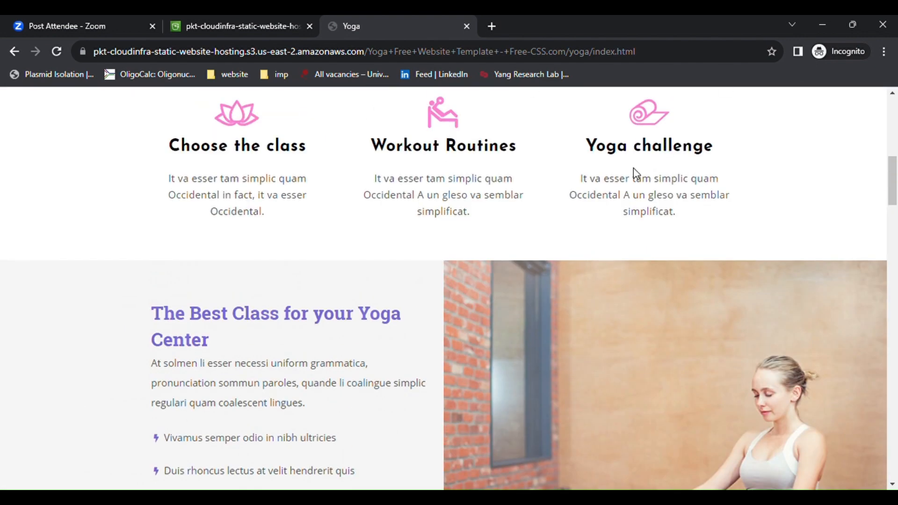